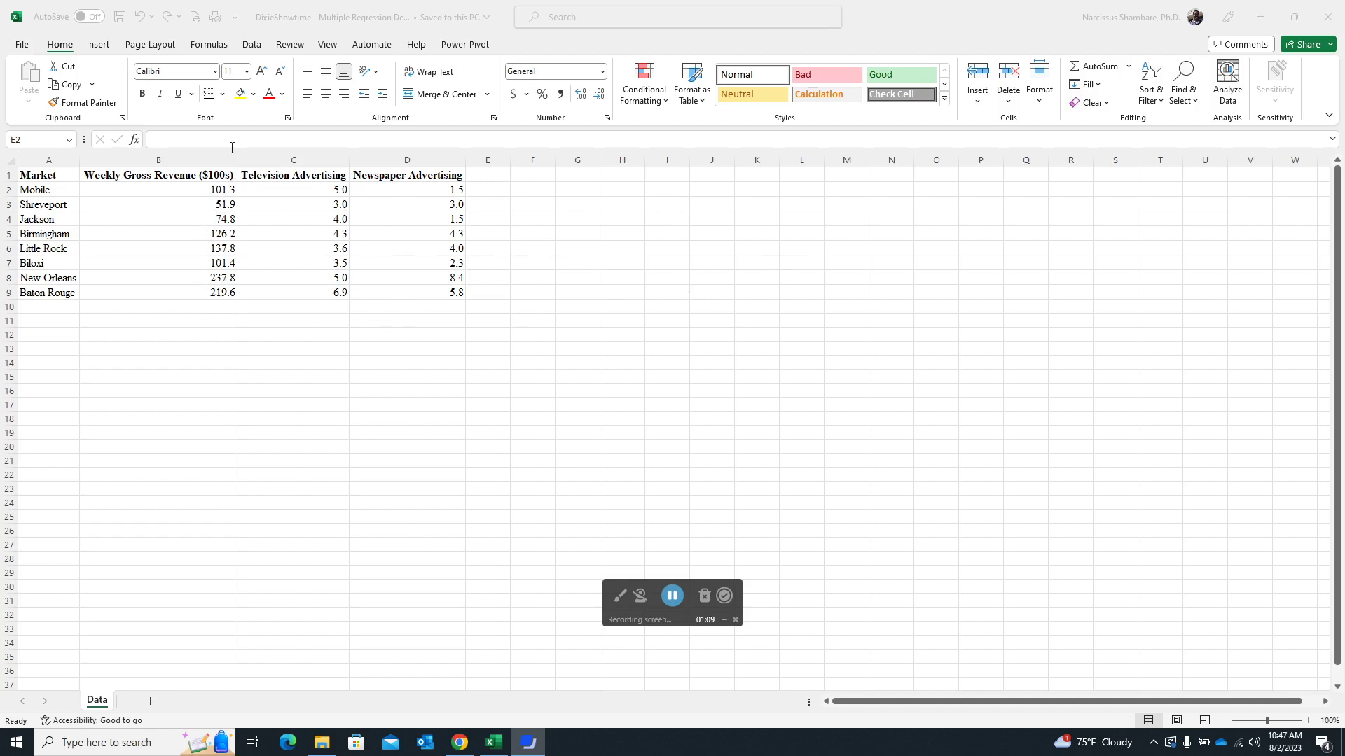
Step: Check in the Excel add-ins list that the Analysis ToolPak is enabled and accept the list
{"action": "left_click", "coordinate": [254, 49]}
{"action": "left_click", "coordinate": [252, 44]}
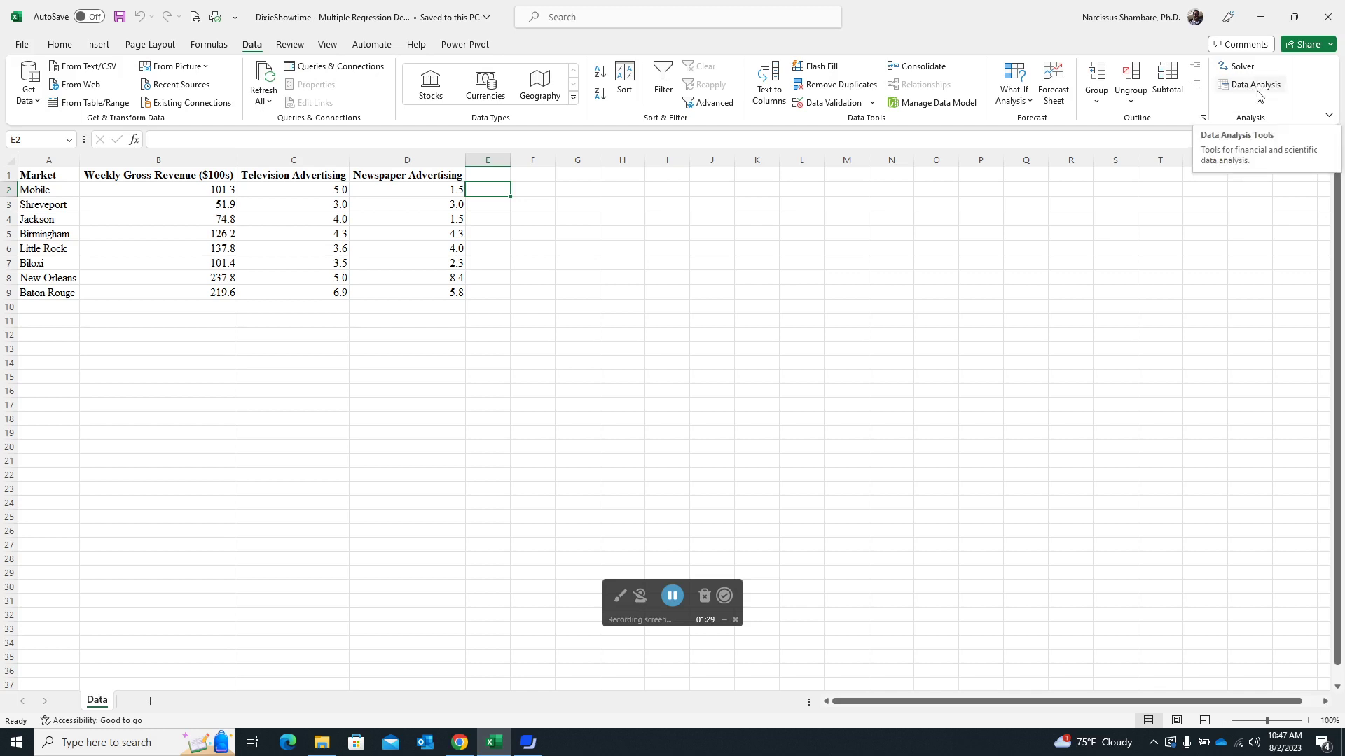
{"action": "left_click", "coordinate": [20, 47]}
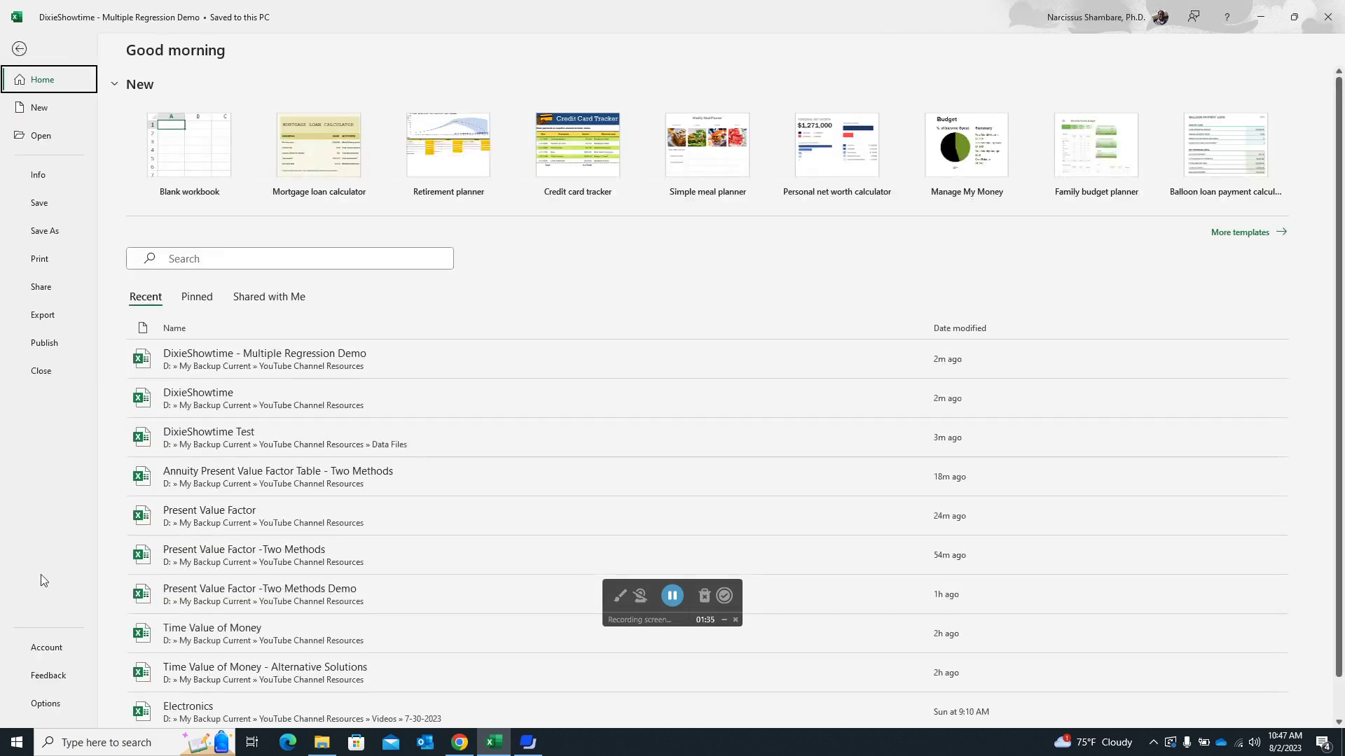
{"action": "left_click", "coordinate": [46, 704]}
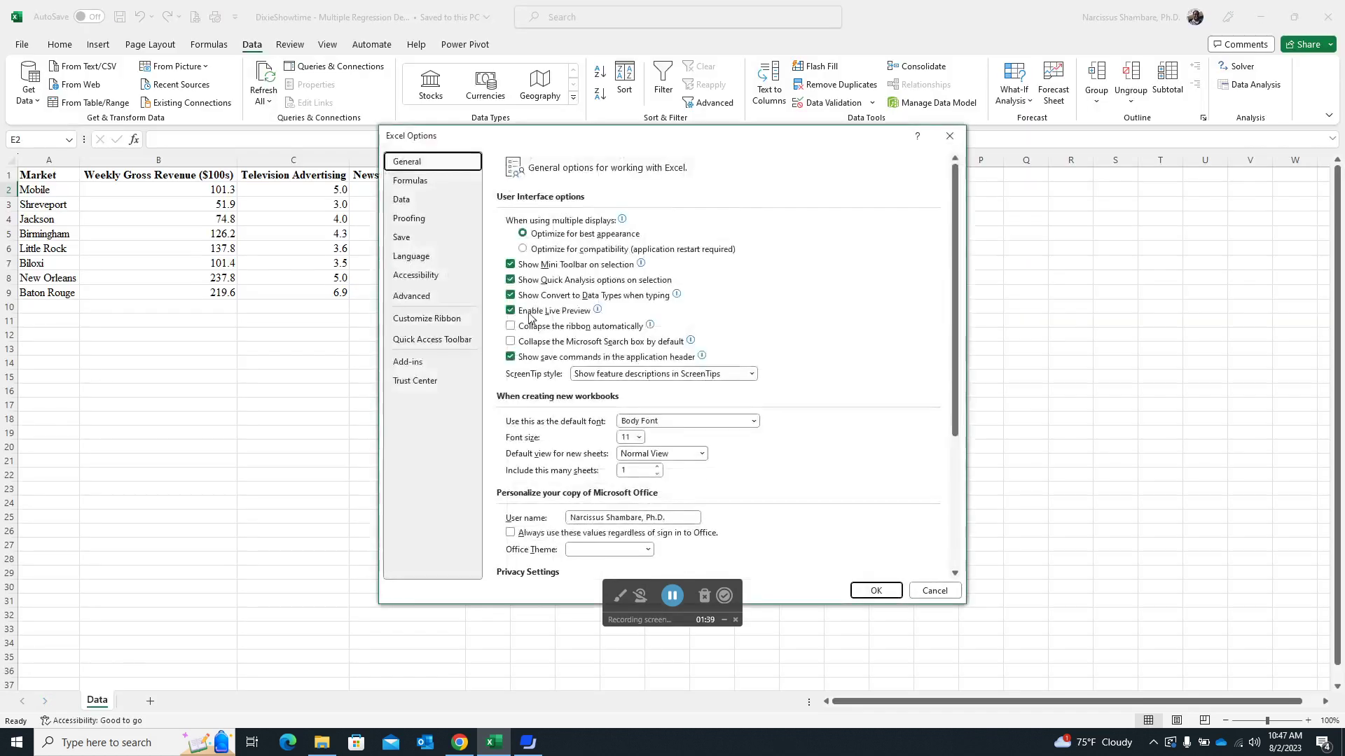
{"action": "left_click_drag", "start_coordinate": [638, 145], "coordinate": [578, 134]}
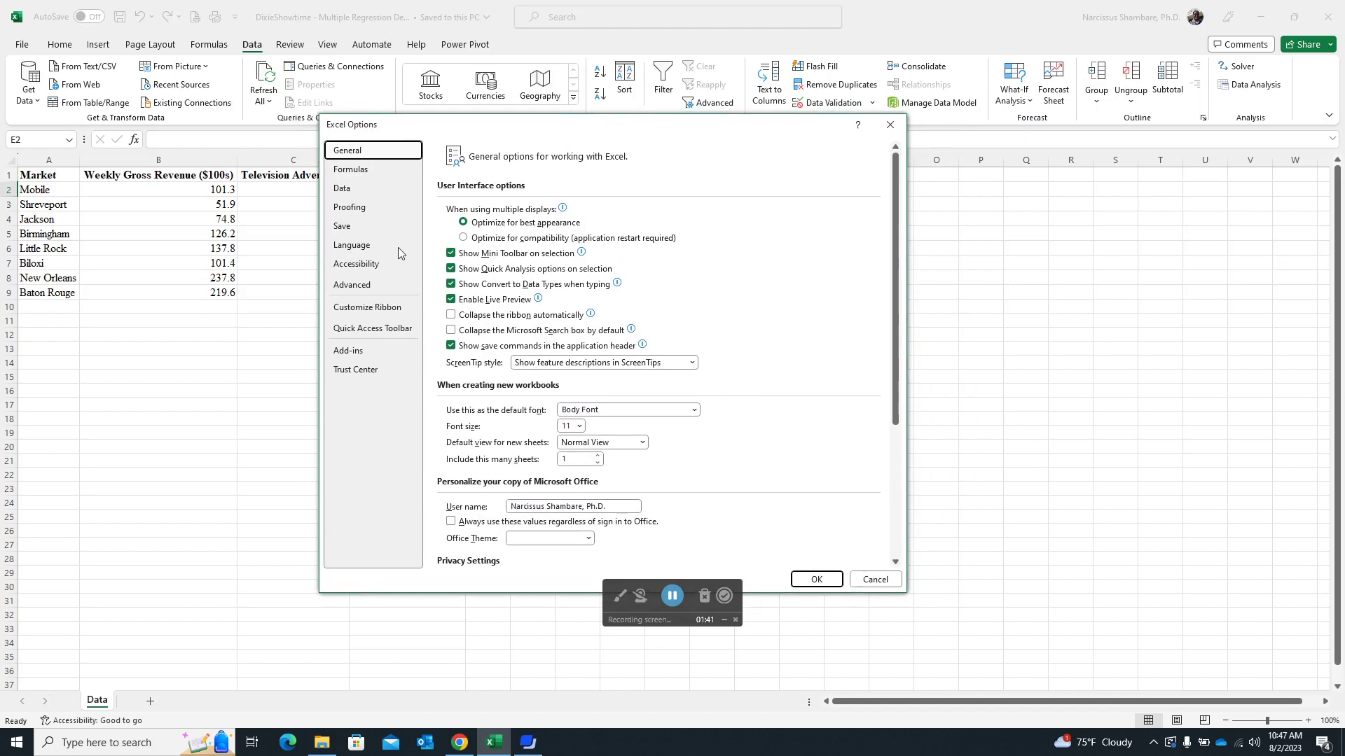
{"action": "left_click", "coordinate": [354, 357]}
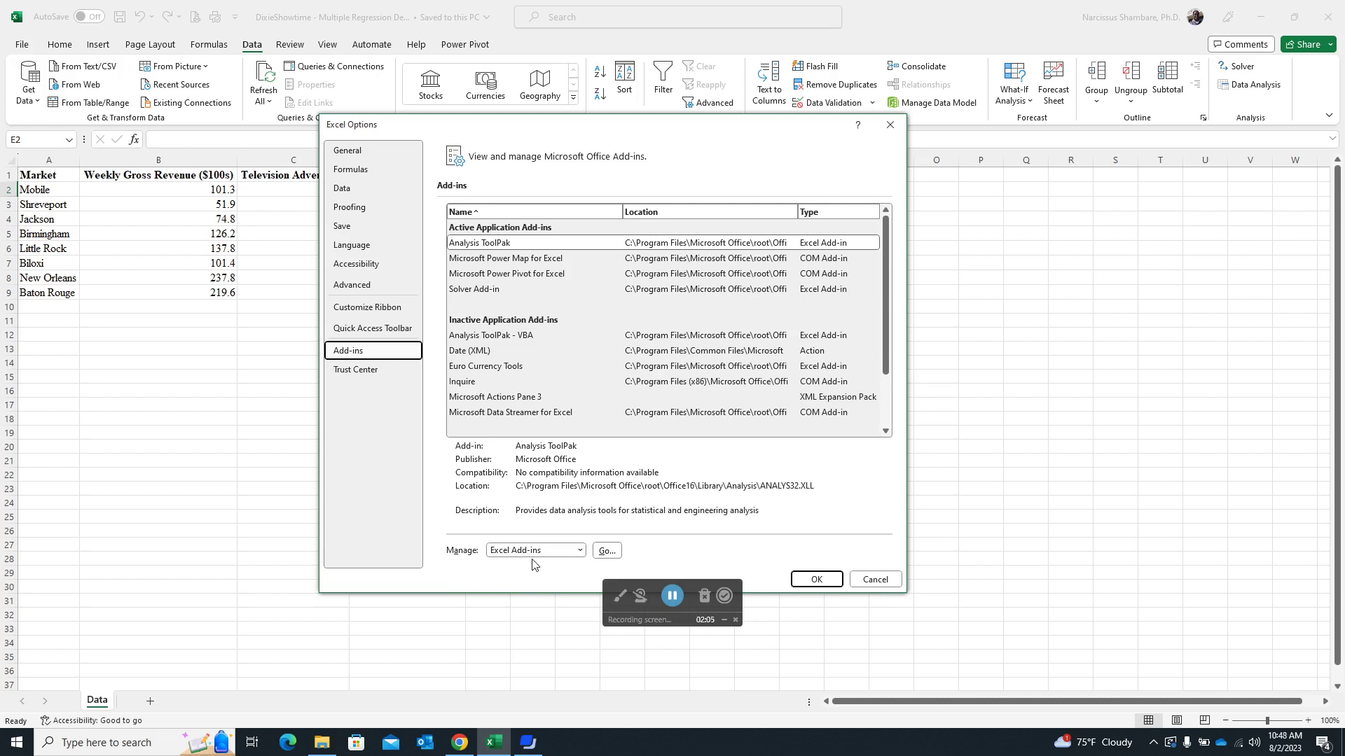
{"action": "left_click", "coordinate": [608, 553]}
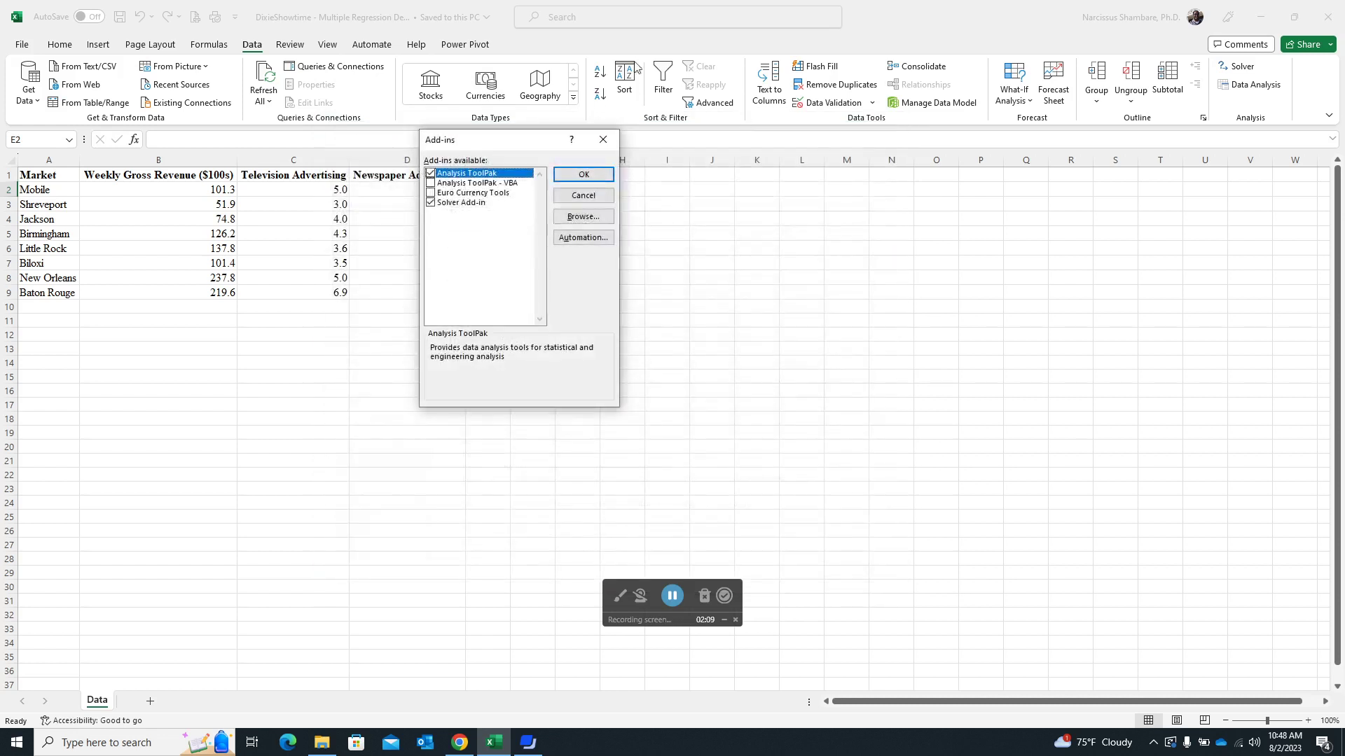
{"action": "left_click_drag", "start_coordinate": [494, 152], "coordinate": [678, 173]}
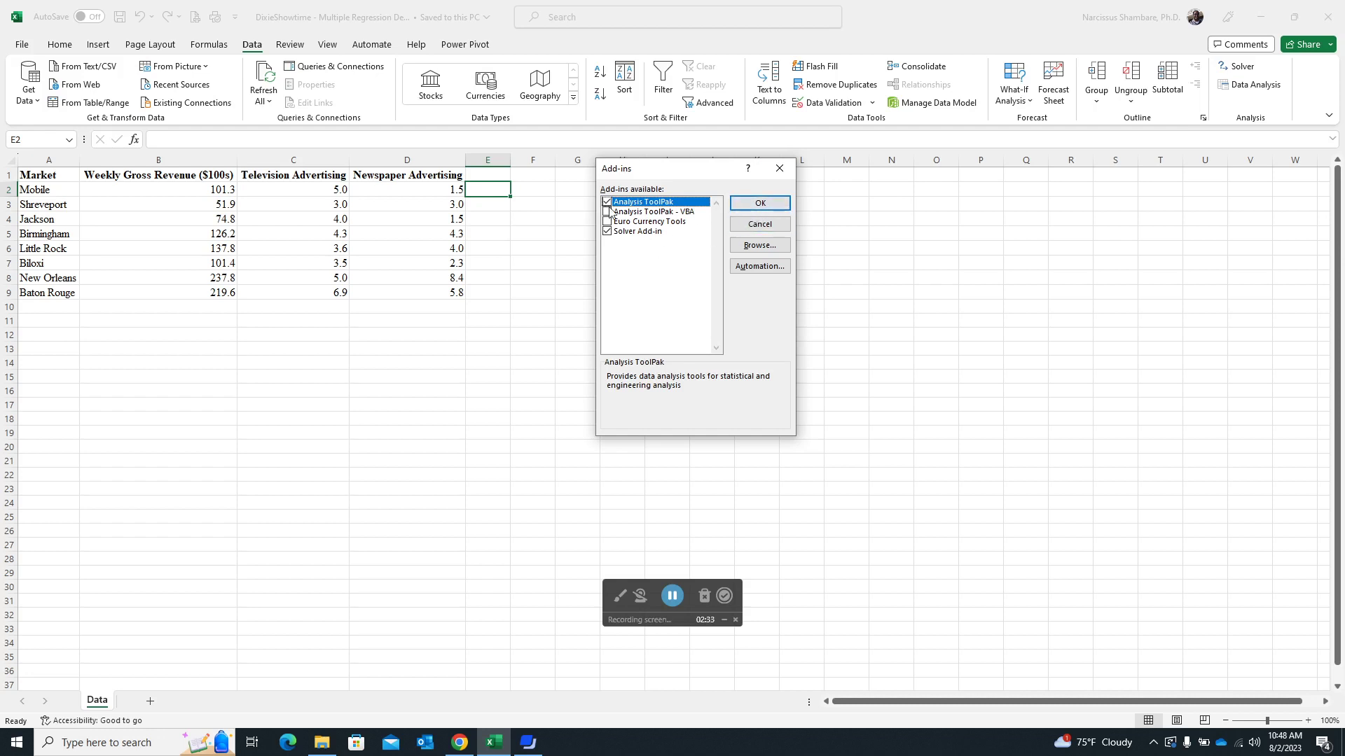
{"action": "left_click", "coordinate": [768, 210]}
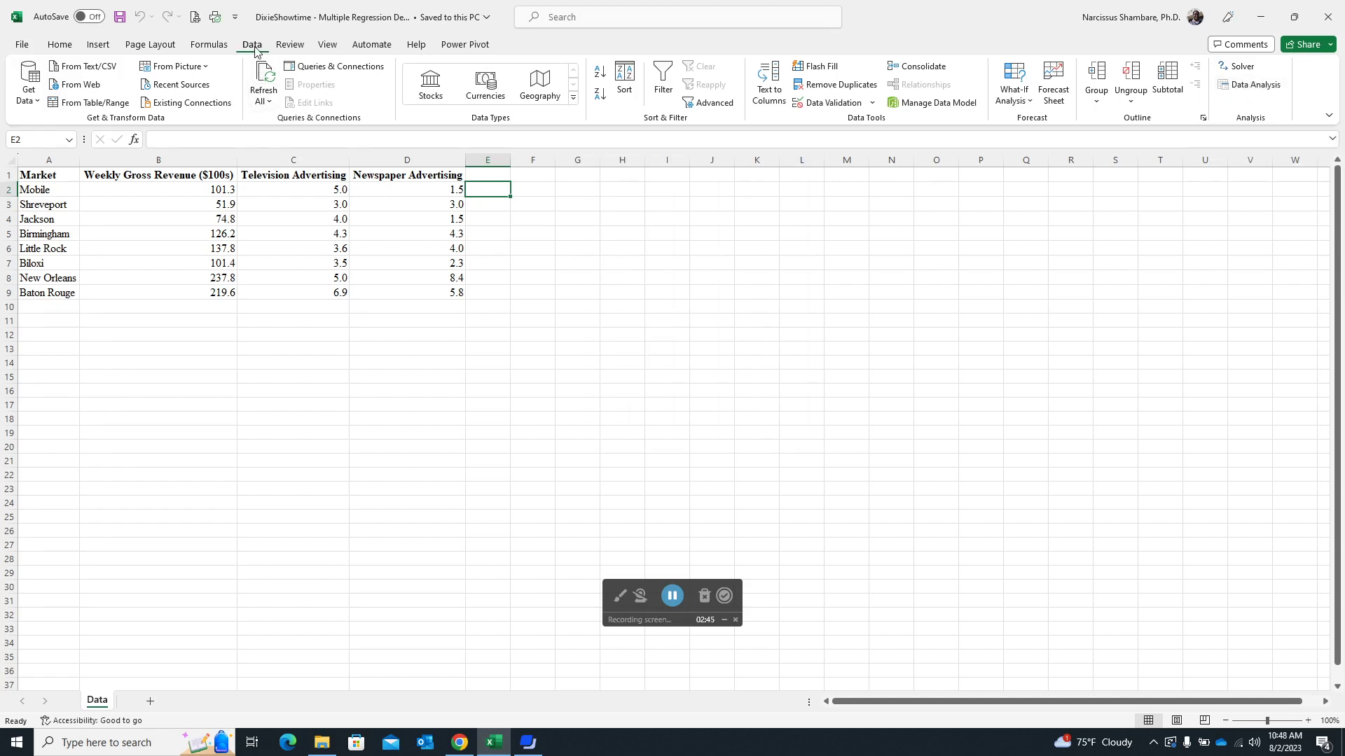
{"action": "left_click", "coordinate": [59, 45]}
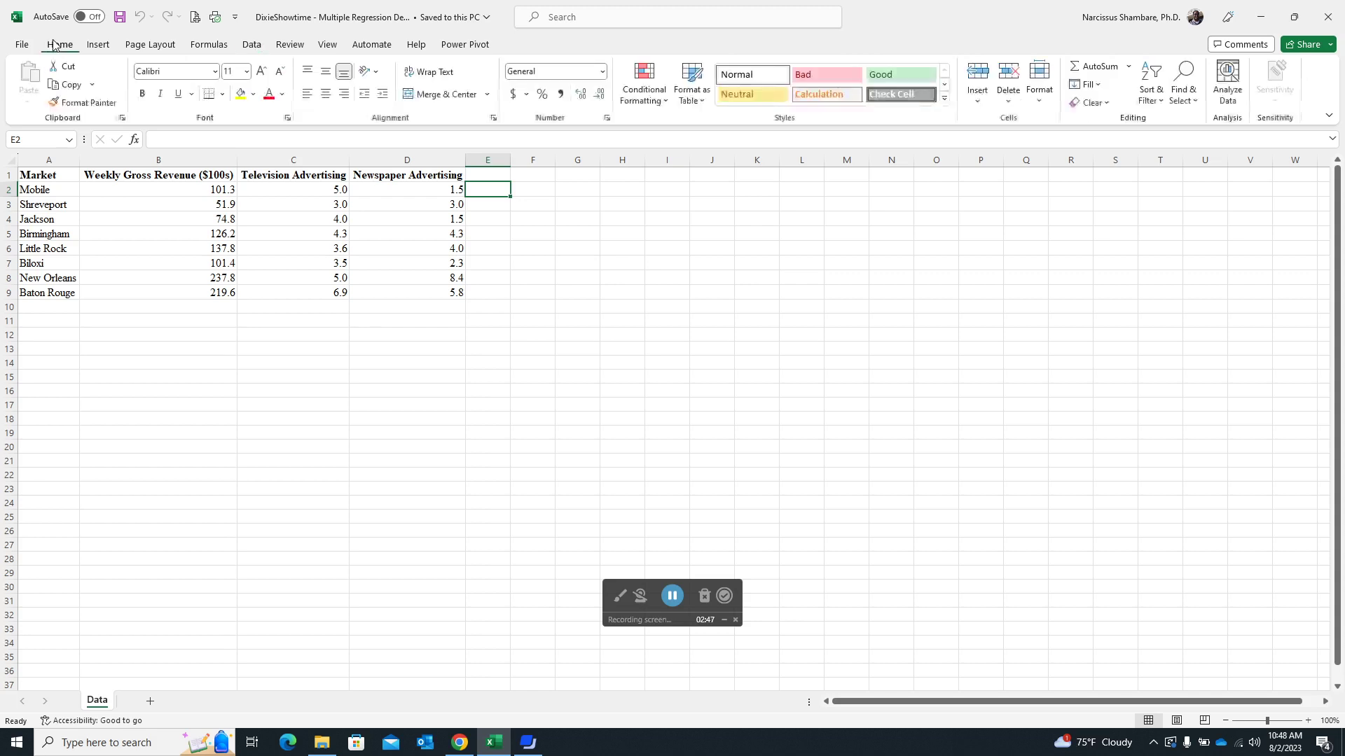
{"action": "left_click", "coordinate": [99, 45]}
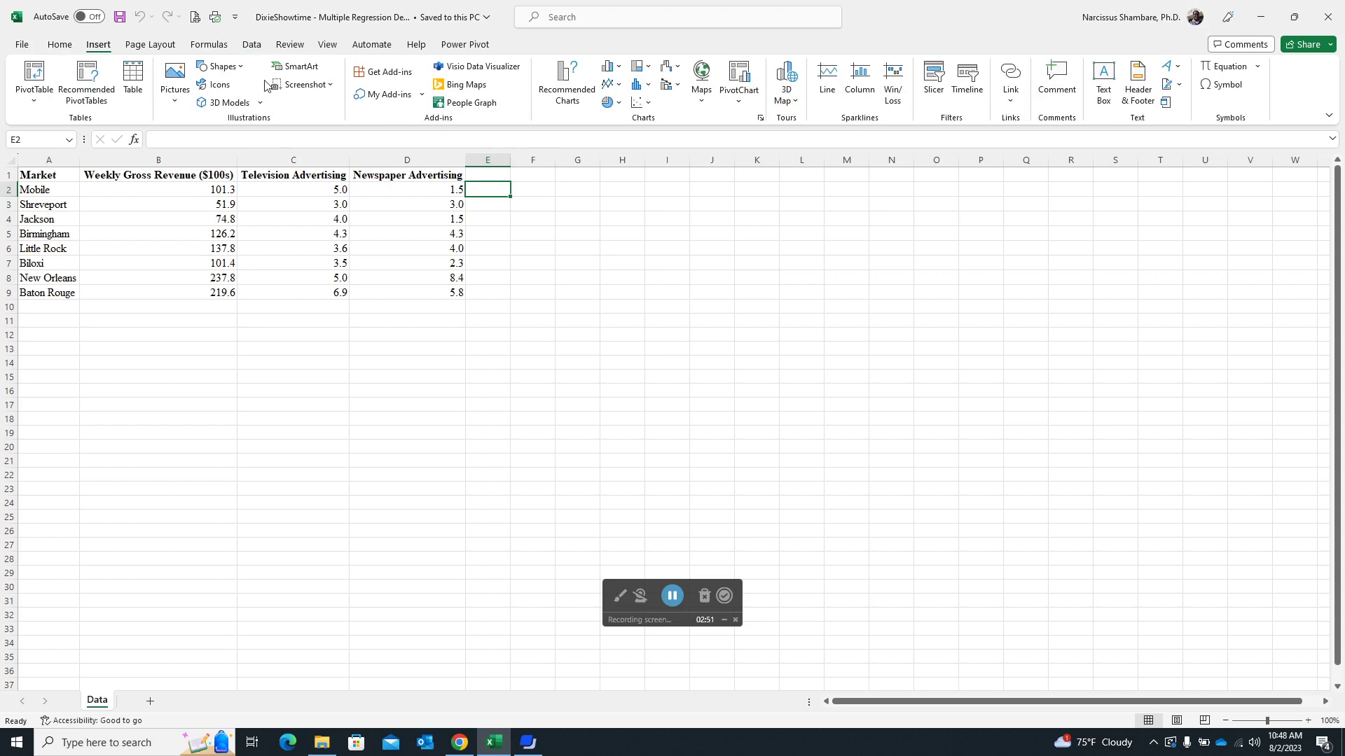
{"action": "left_click", "coordinate": [252, 45]}
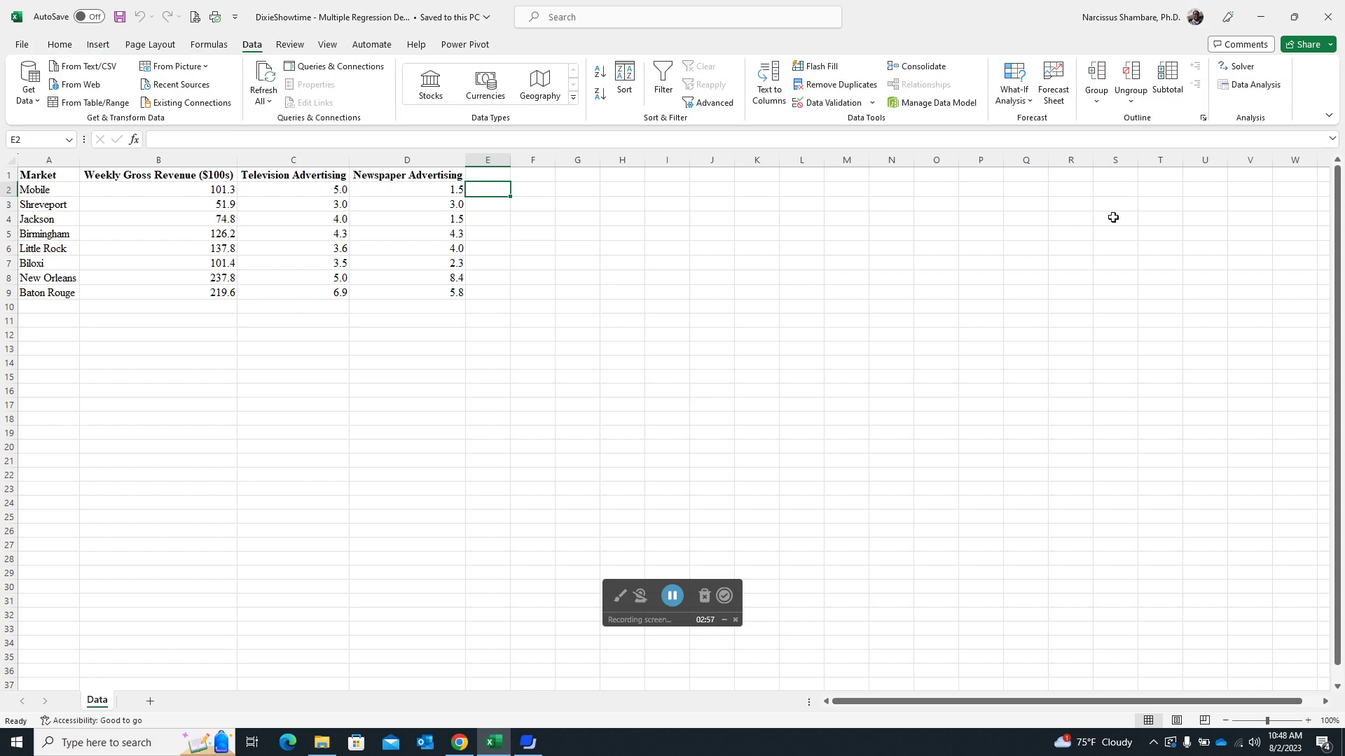
Step: Start a Regression from the data analysis tools with the weekly gross revenue column B1:B9, header included, as the Y range
{"action": "left_click", "coordinate": [1259, 90]}
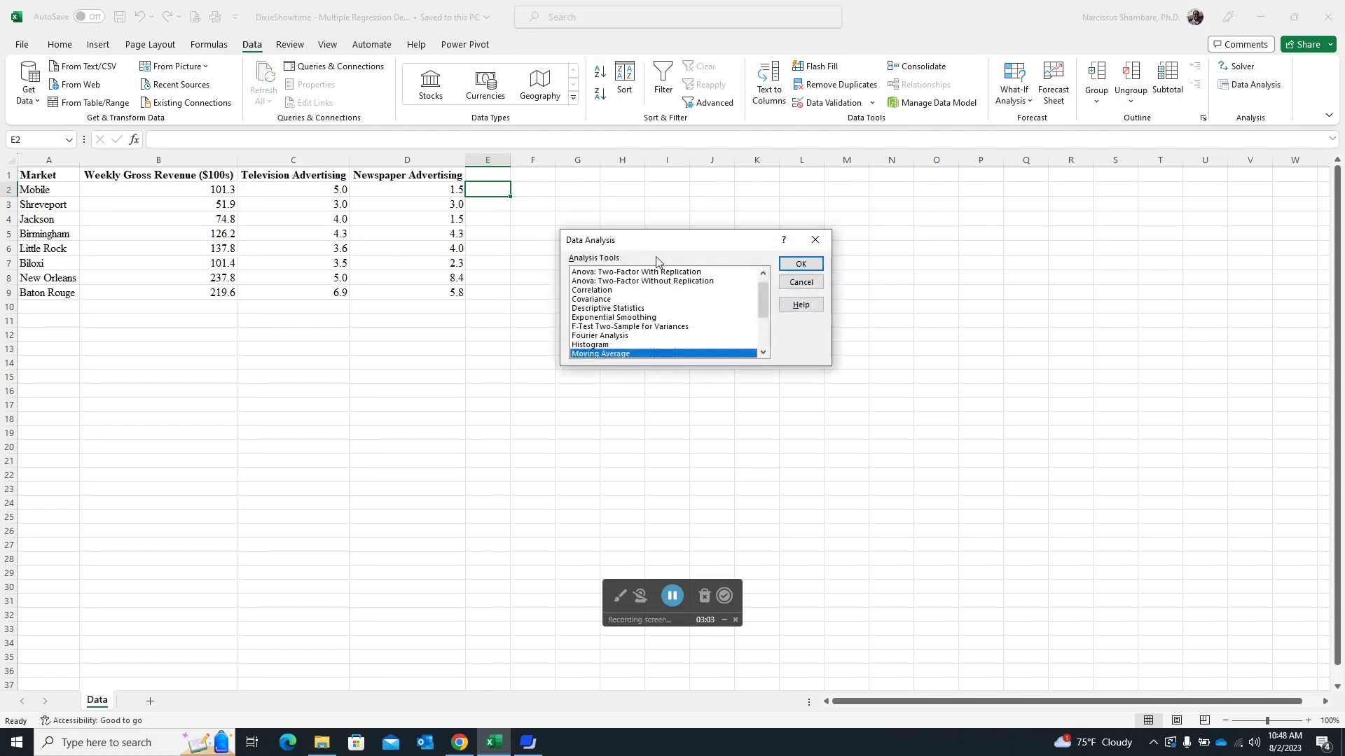
{"action": "mouse_move", "coordinate": [674, 240]}
{"action": "left_mouse_down"}
{"action": "mouse_move", "coordinate": [679, 216]}
{"action": "mouse_move", "coordinate": [668, 225]}
{"action": "left_mouse_up"}
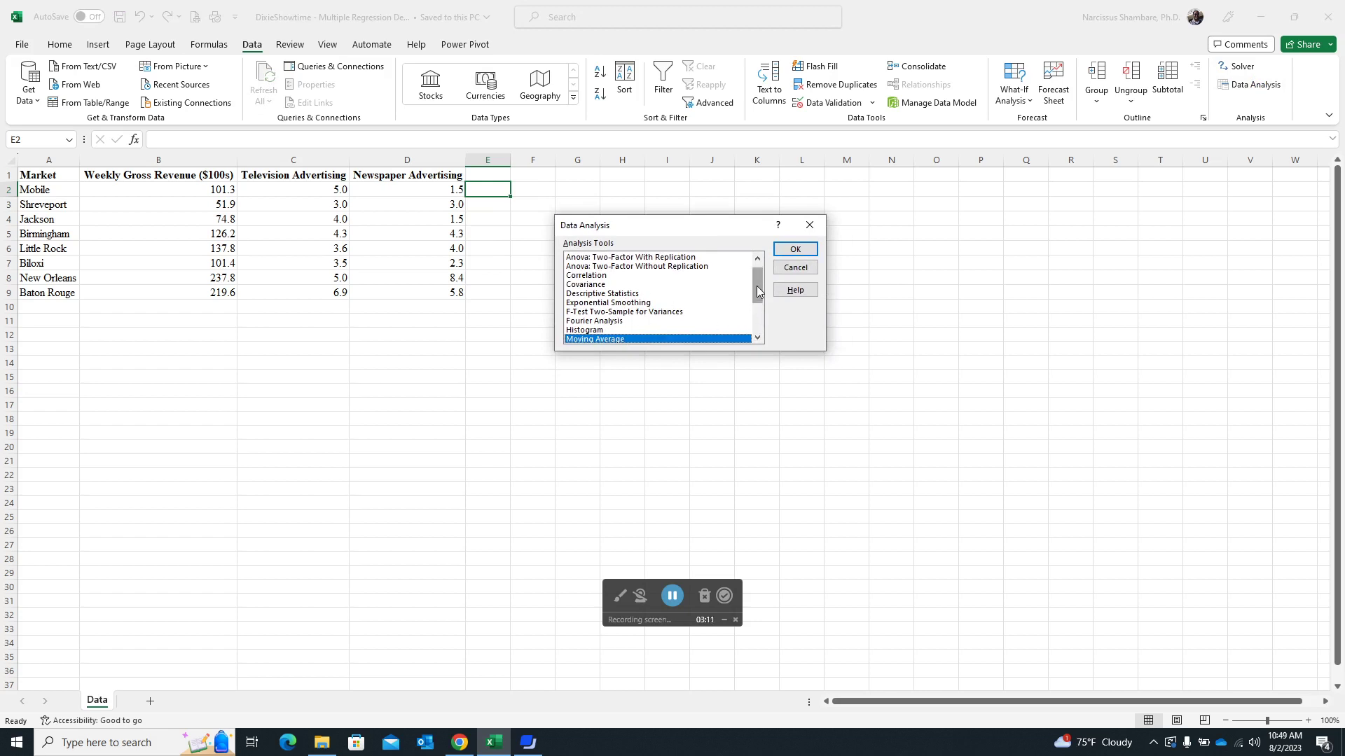
{"action": "left_click_drag", "start_coordinate": [758, 289], "coordinate": [759, 313]}
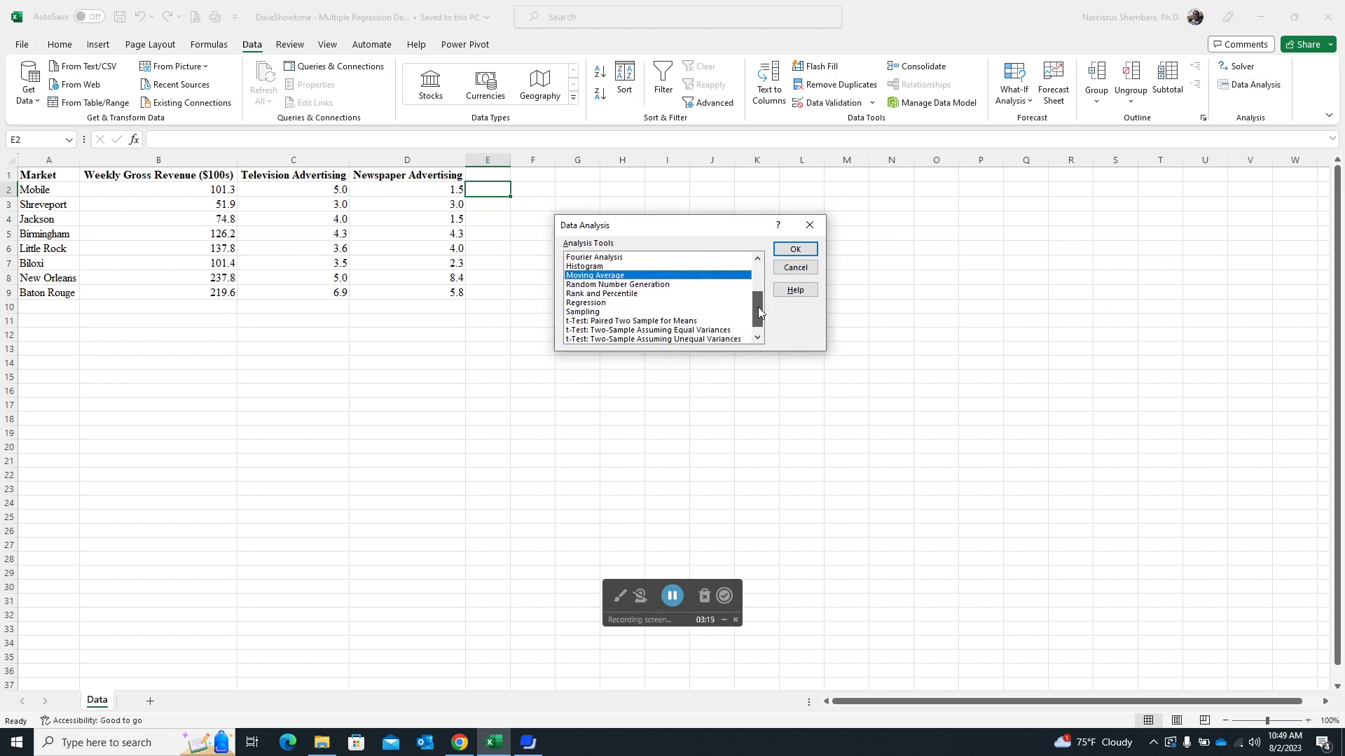
{"action": "left_click", "coordinate": [588, 304]}
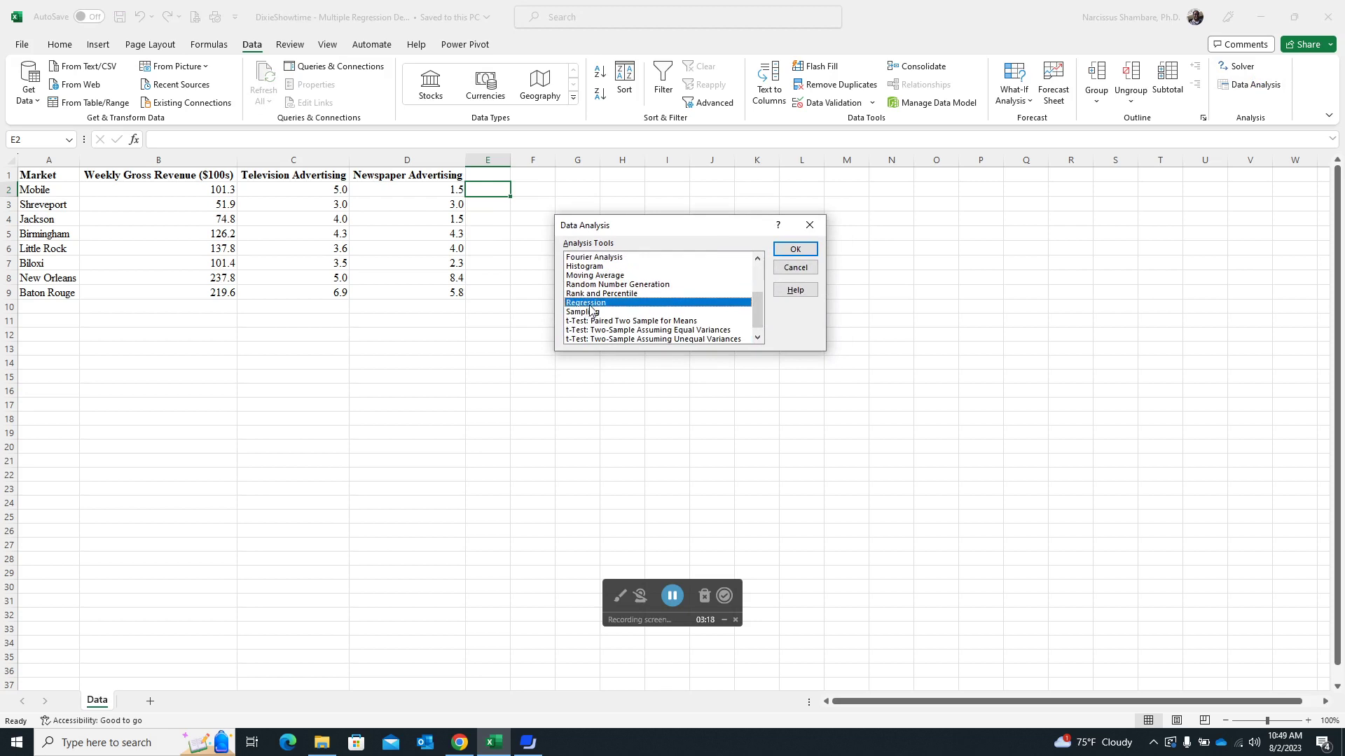
{"action": "left_click", "coordinate": [798, 252]}
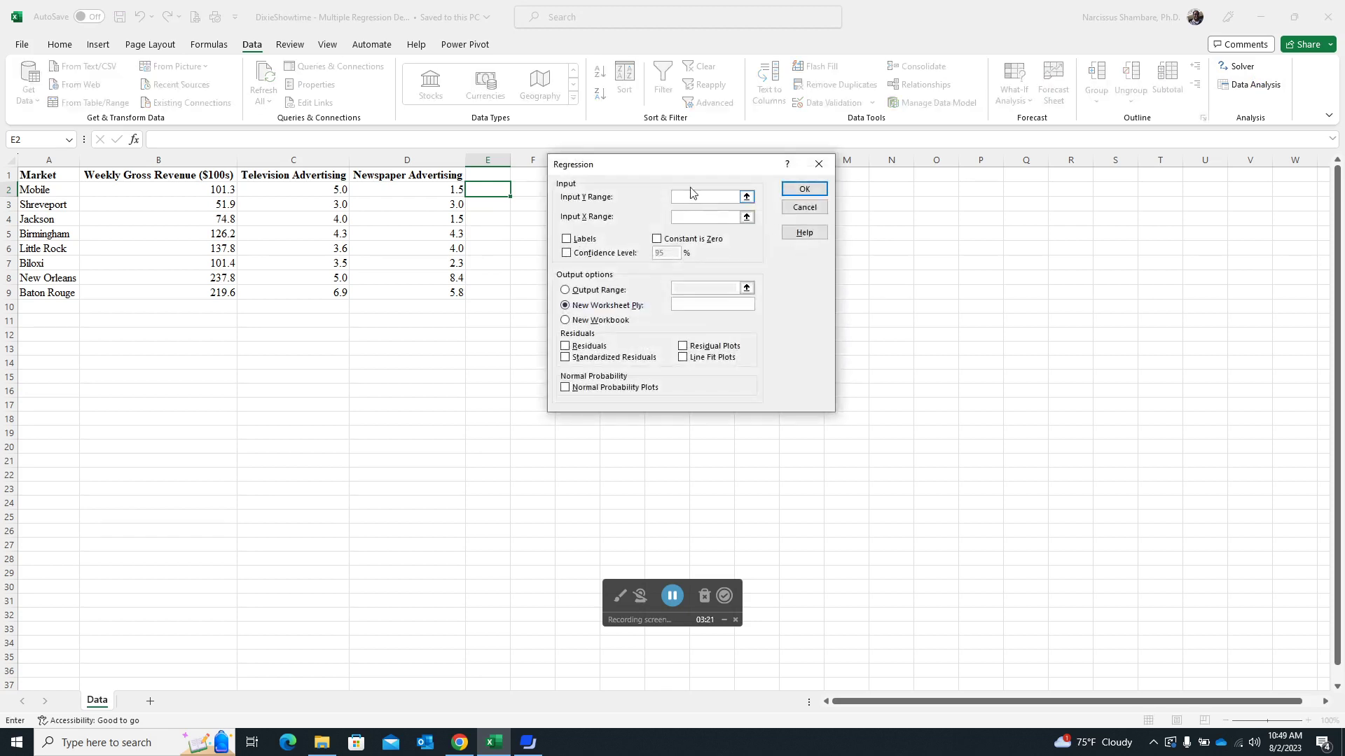
{"action": "left_click_drag", "start_coordinate": [690, 174], "coordinate": [729, 168]}
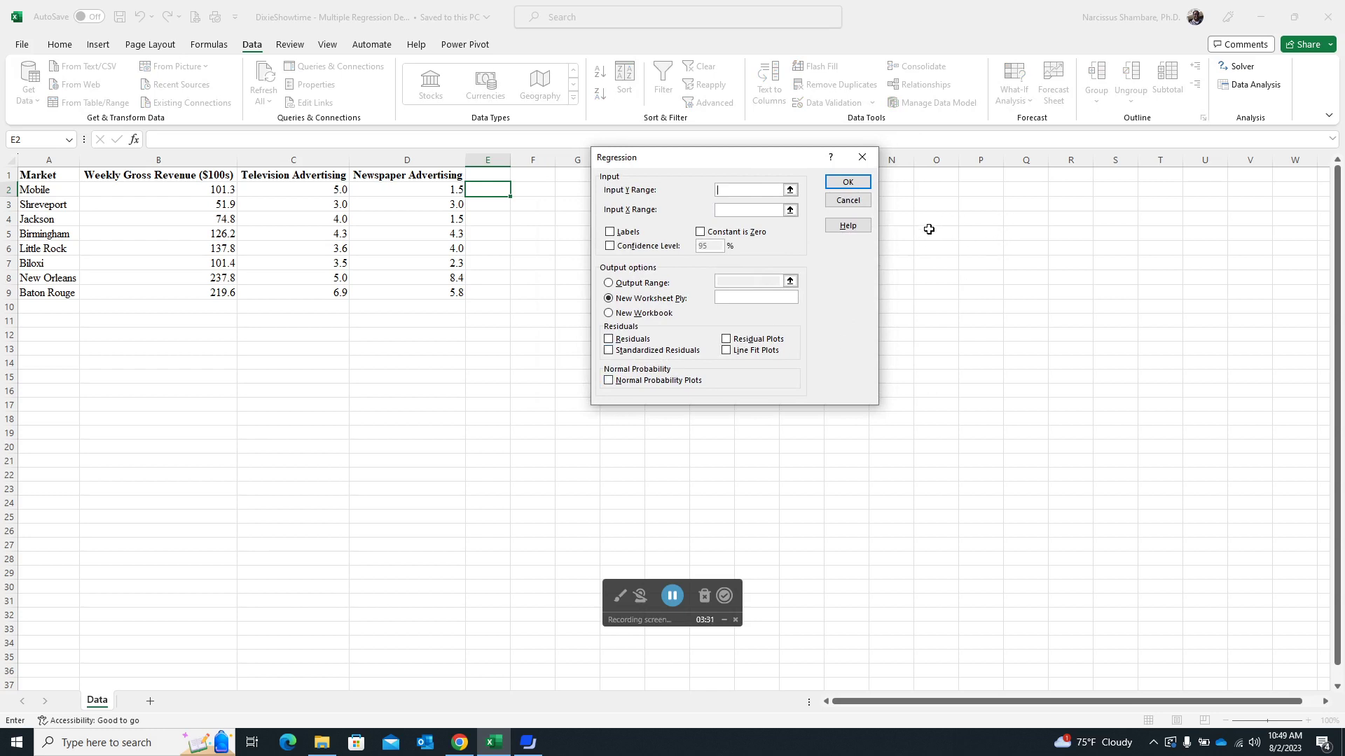
{"action": "left_click", "coordinate": [725, 190]}
{"action": "left_click_drag", "start_coordinate": [204, 176], "coordinate": [194, 286]}
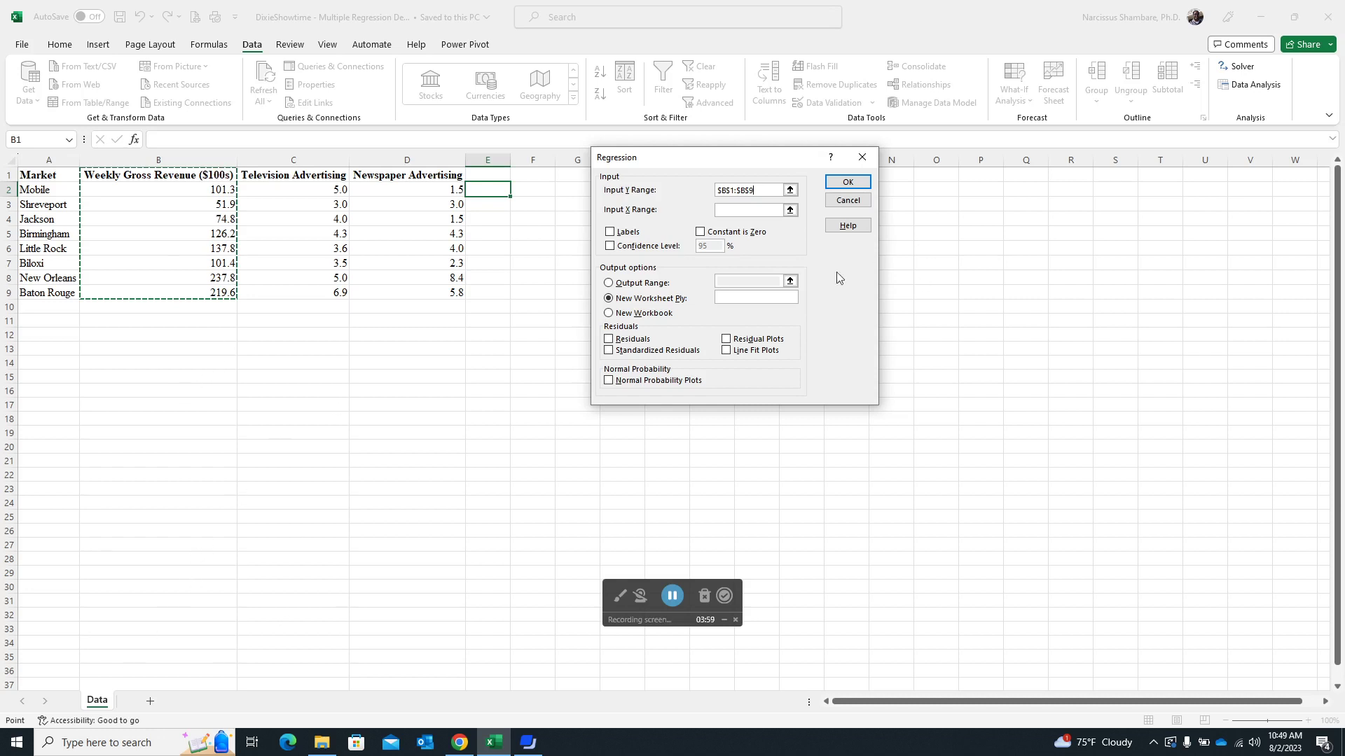
Step: Set the regression's X range to the television and newspaper advertising columns C1:D9 and mark the ranges as including labels
{"action": "left_click", "coordinate": [735, 210]}
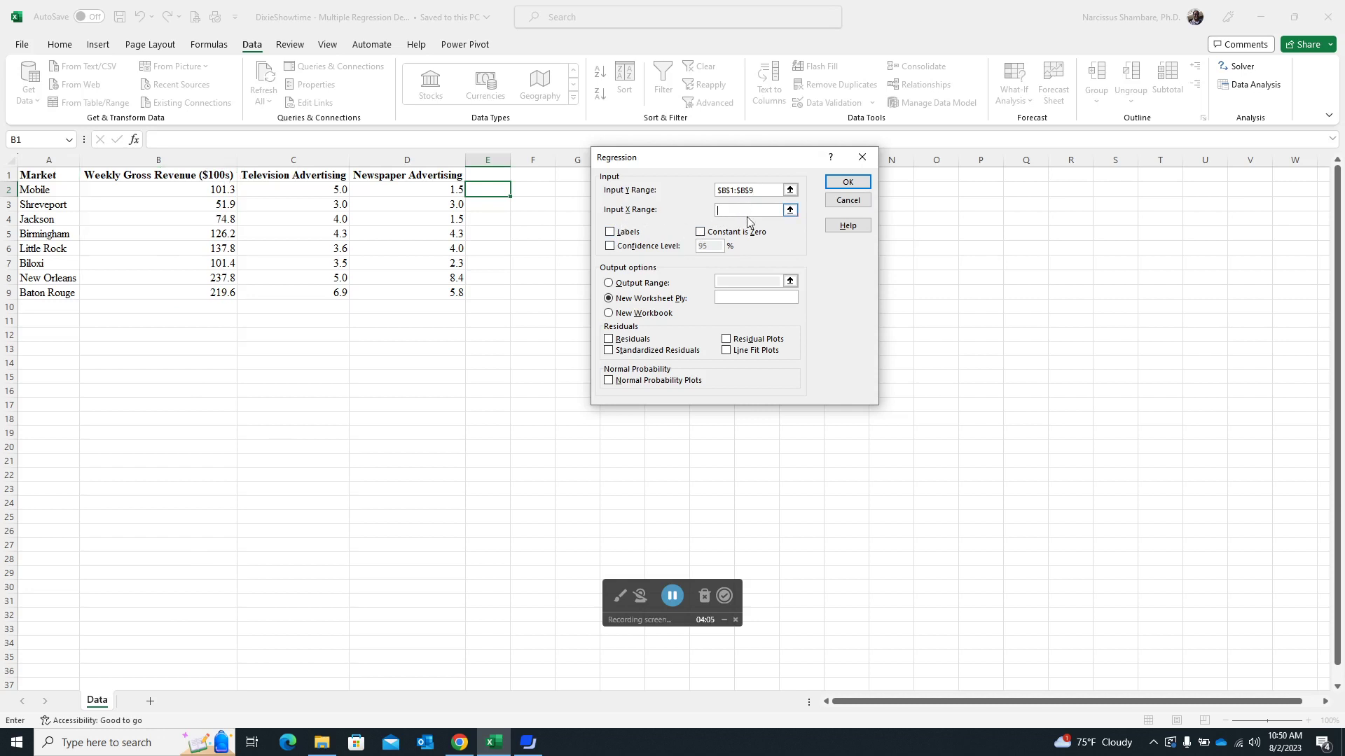
{"action": "left_click_drag", "start_coordinate": [309, 176], "coordinate": [440, 294]}
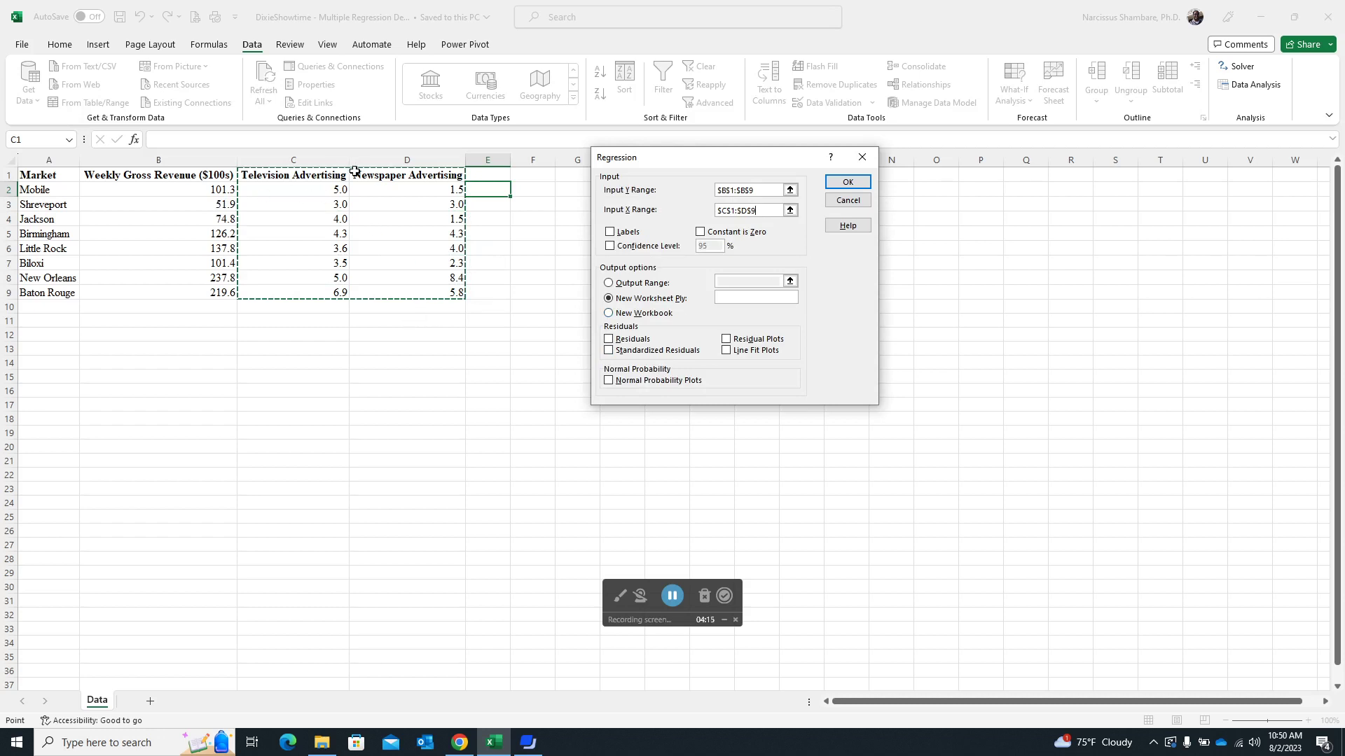
{"action": "left_click", "coordinate": [609, 232]}
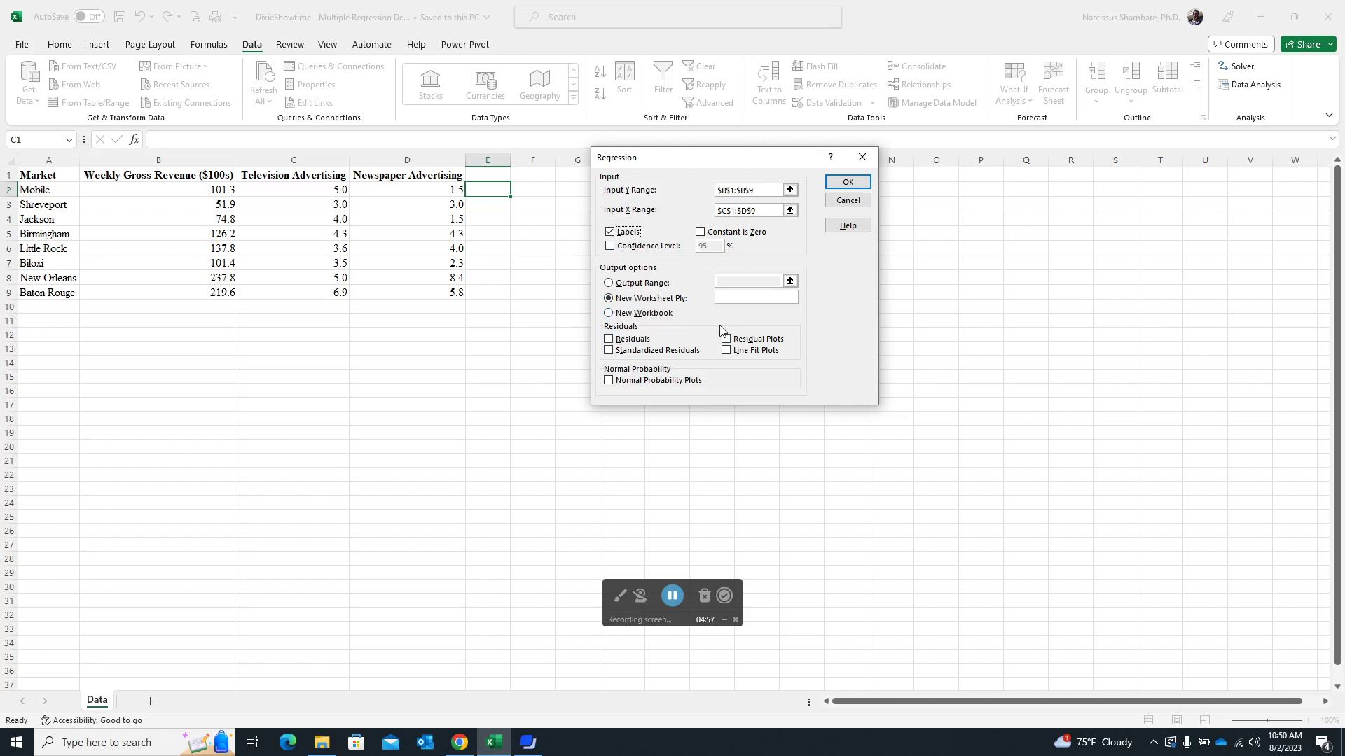
Step: Send the regression output to a range on the current sheet starting at cell F2 and run the analysis
{"action": "left_click", "coordinate": [614, 283]}
{"action": "left_click", "coordinate": [746, 280]}
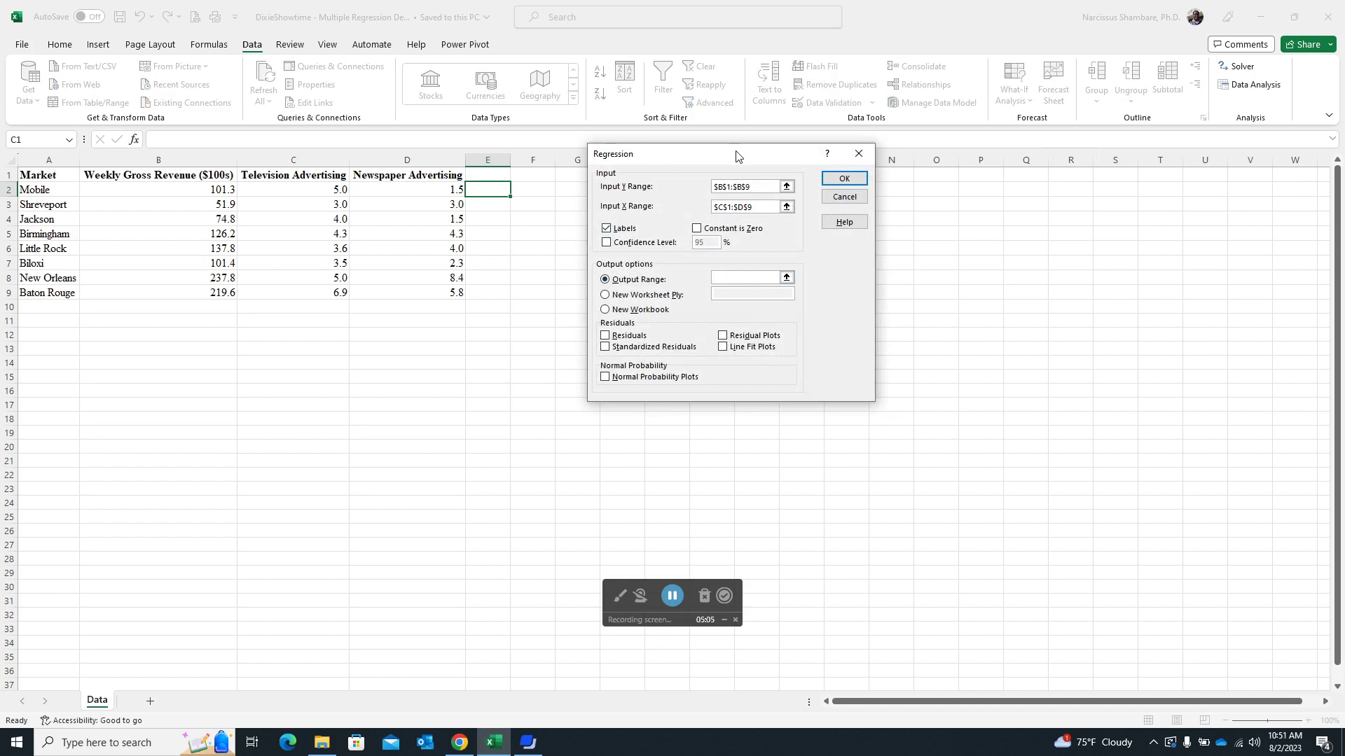
{"action": "left_click_drag", "start_coordinate": [739, 155], "coordinate": [959, 185]}
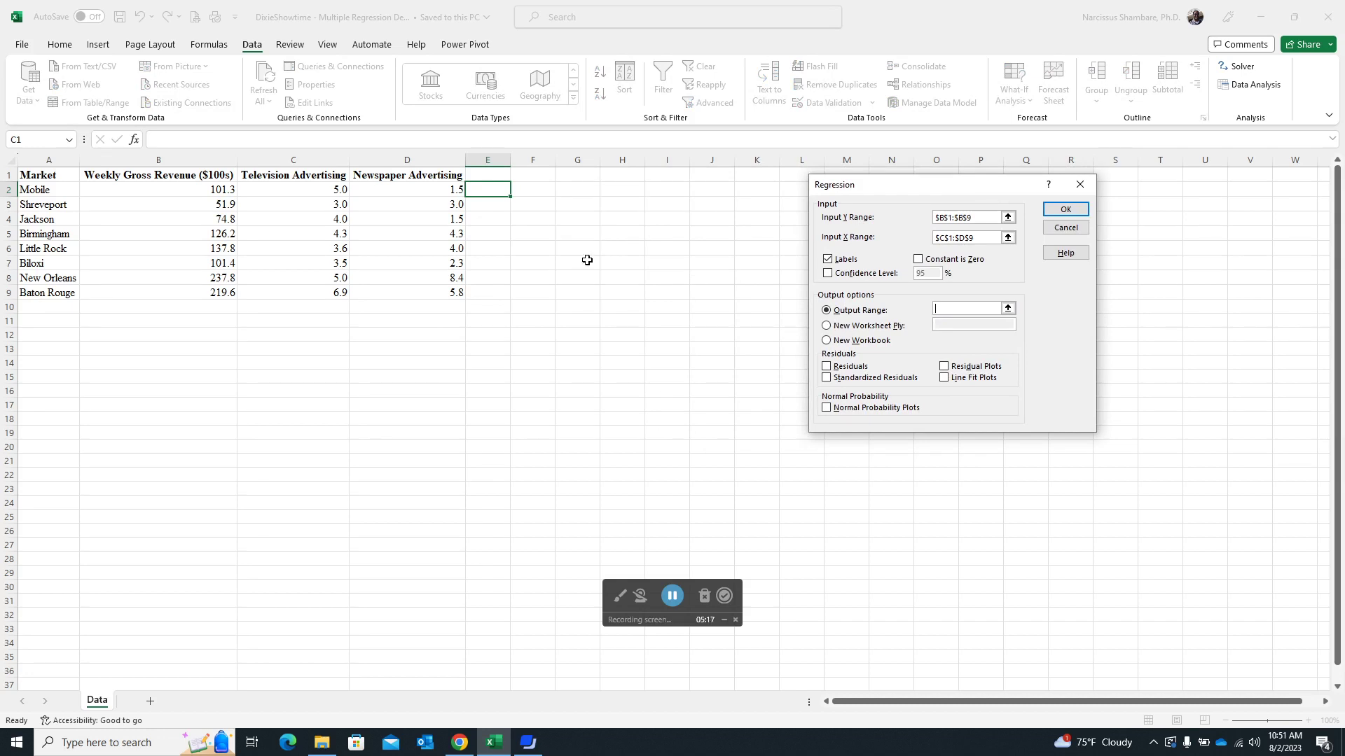
{"action": "left_click", "coordinate": [976, 309]}
{"action": "left_click", "coordinate": [538, 190]}
{"action": "left_click", "coordinate": [1065, 209]}
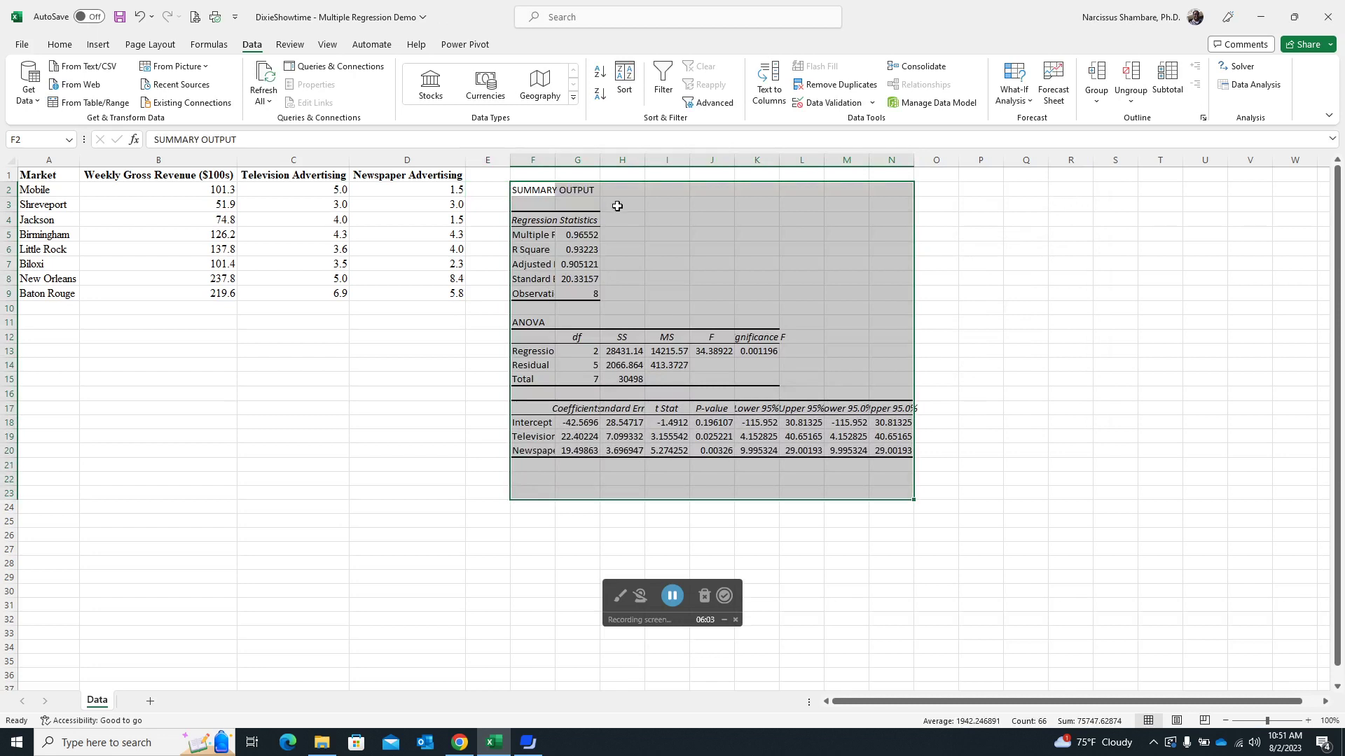
Step: Autofit the widths of columns F through N to the regression output
{"action": "left_click_drag", "start_coordinate": [534, 159], "coordinate": [898, 134]}
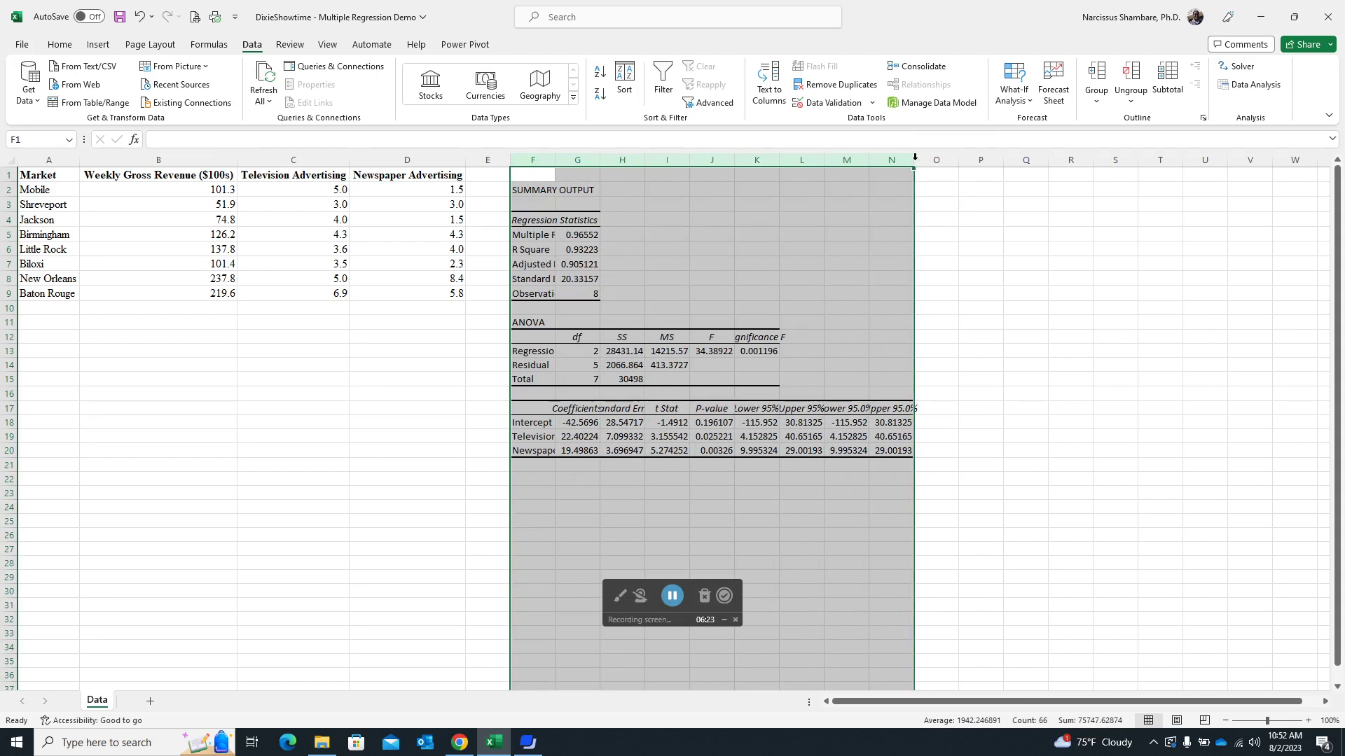
{"action": "double_click", "coordinate": [914, 159]}
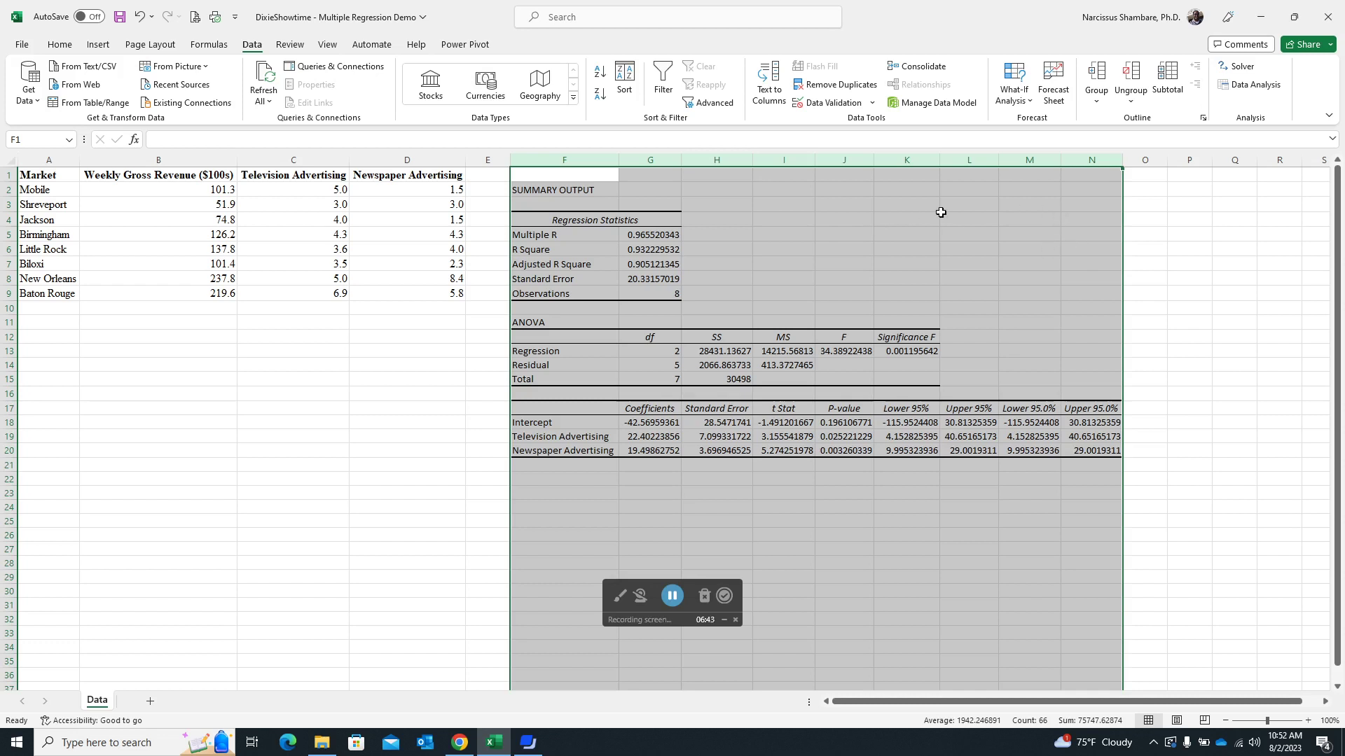
{"action": "left_click", "coordinate": [912, 204]}
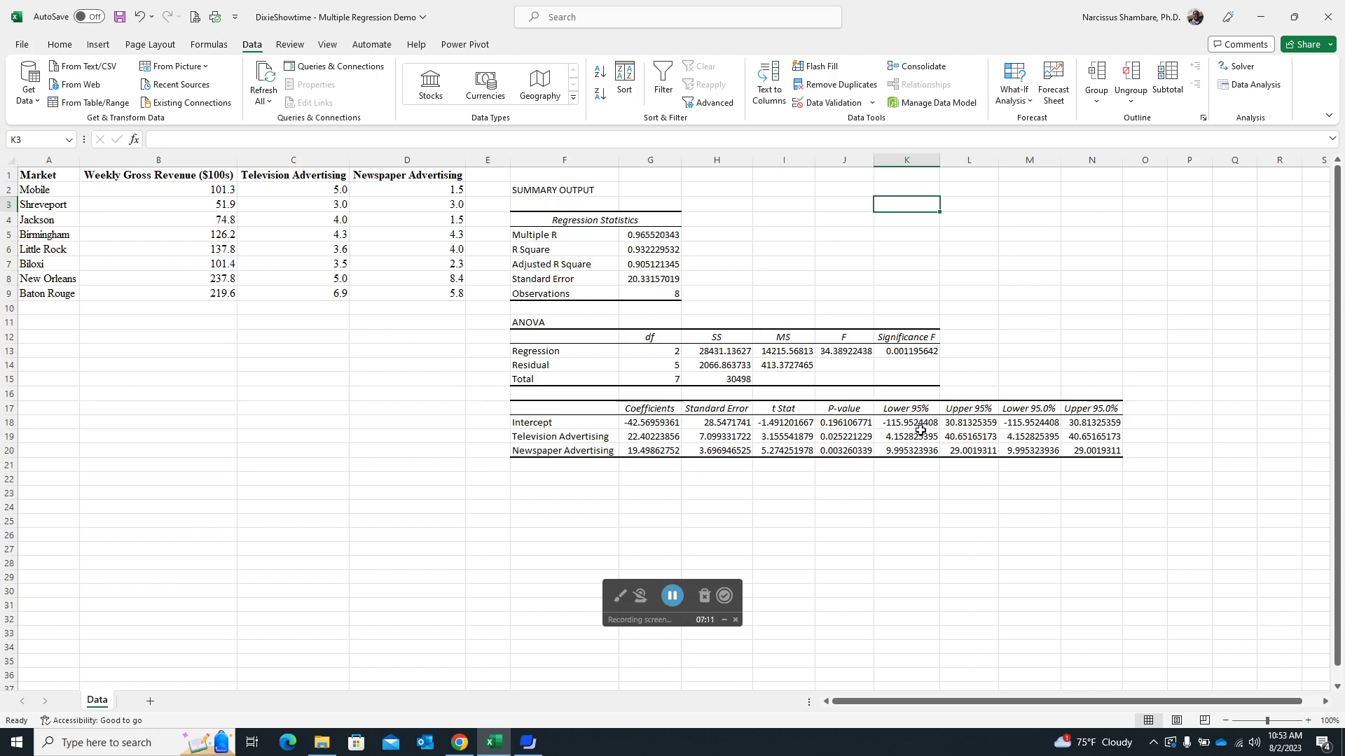
Step: Delete columns M and N holding the duplicate Lower 95.0% and Upper 95.0% values
{"action": "left_click_drag", "start_coordinate": [1029, 160], "coordinate": [1099, 160]}
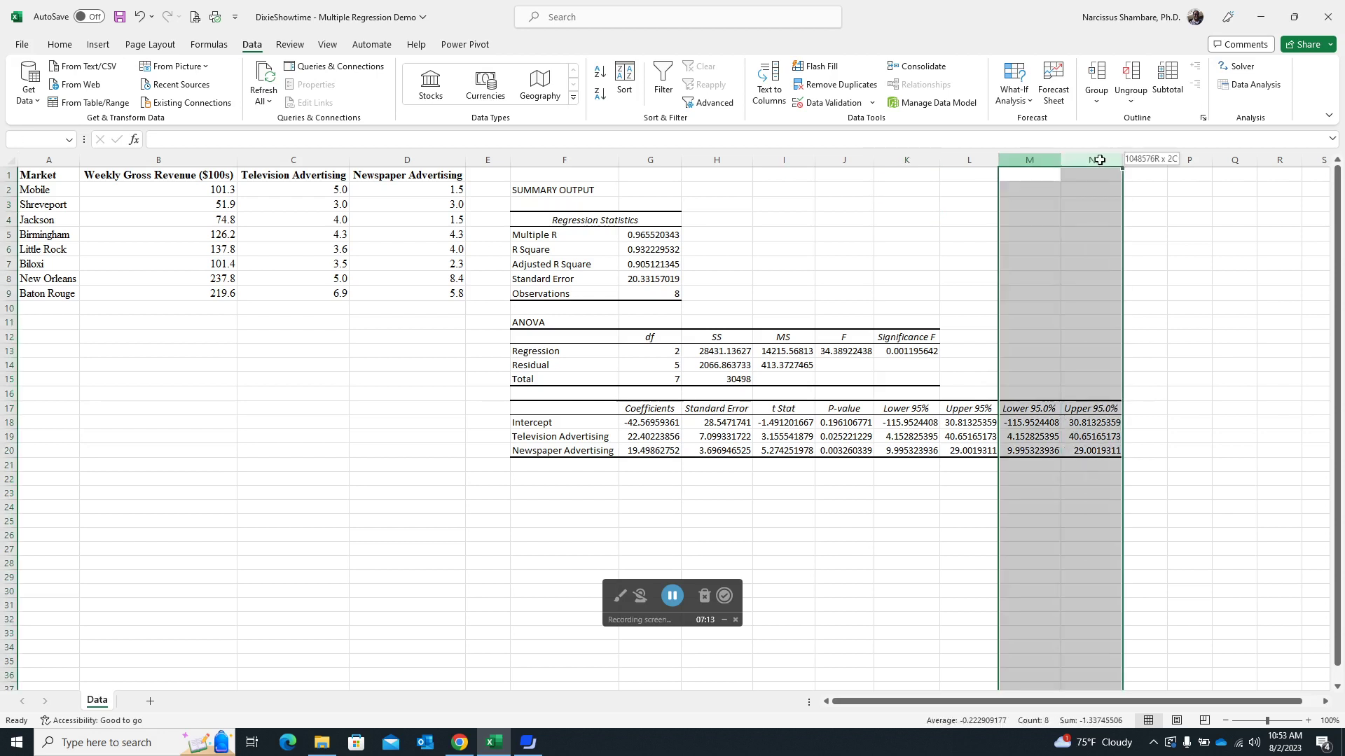
{"action": "right_click", "coordinate": [1064, 284]}
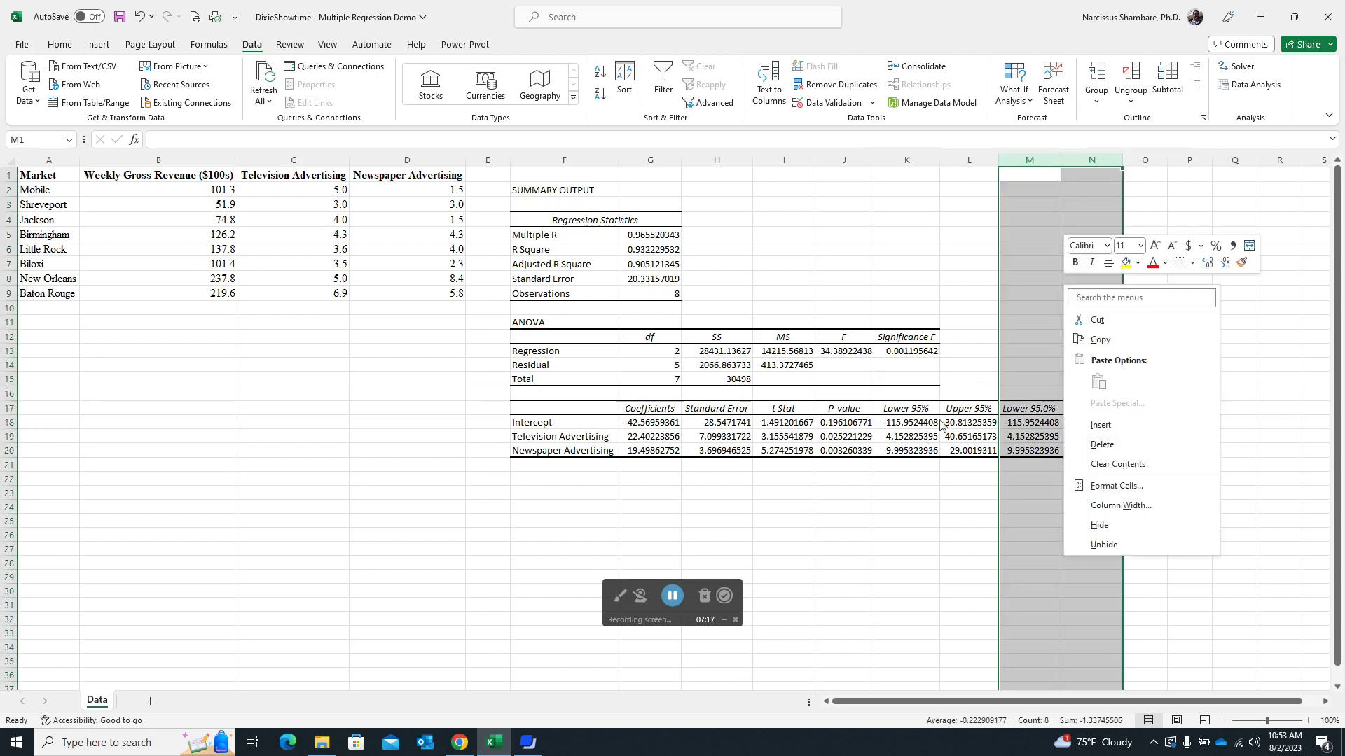
{"action": "left_click", "coordinate": [1106, 448]}
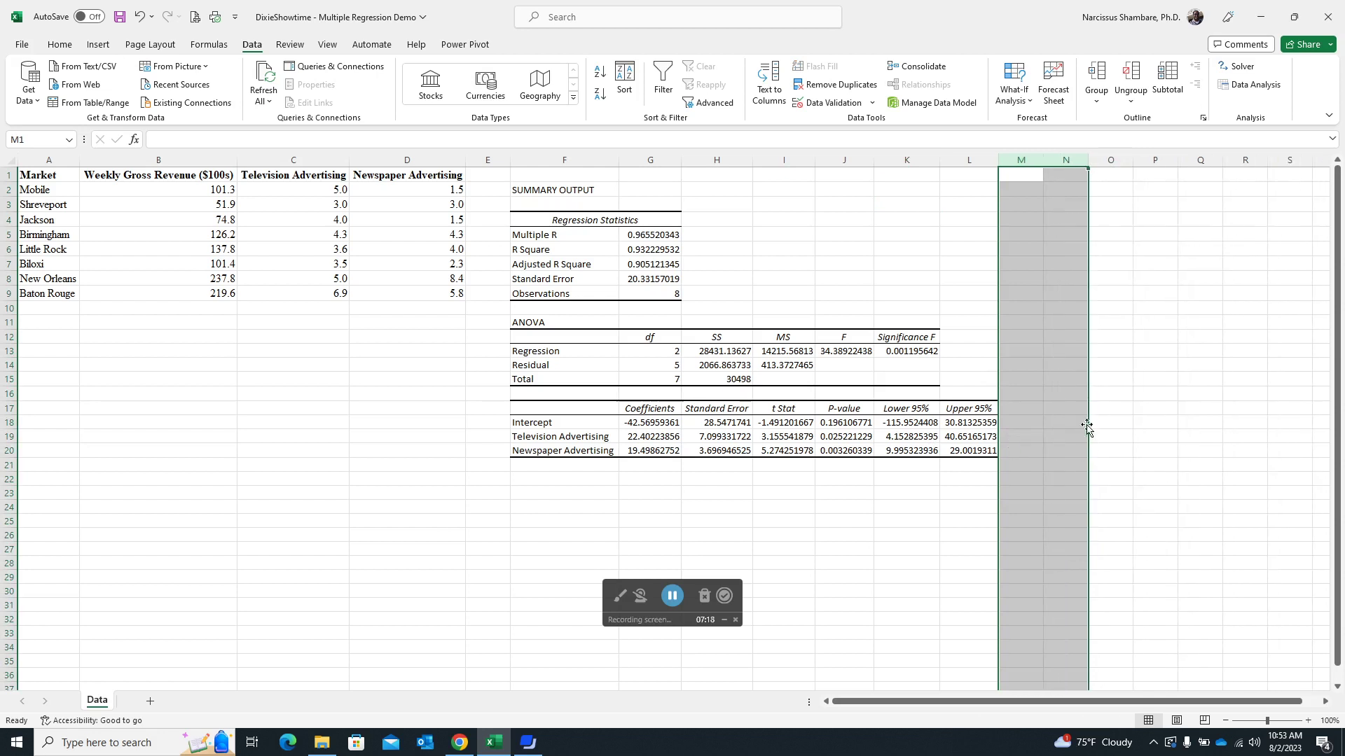
{"action": "left_click", "coordinate": [1066, 365]}
Step: Examine the Significance F, Multiple R and R Square values in the regression output
{"action": "left_click", "coordinate": [890, 356]}
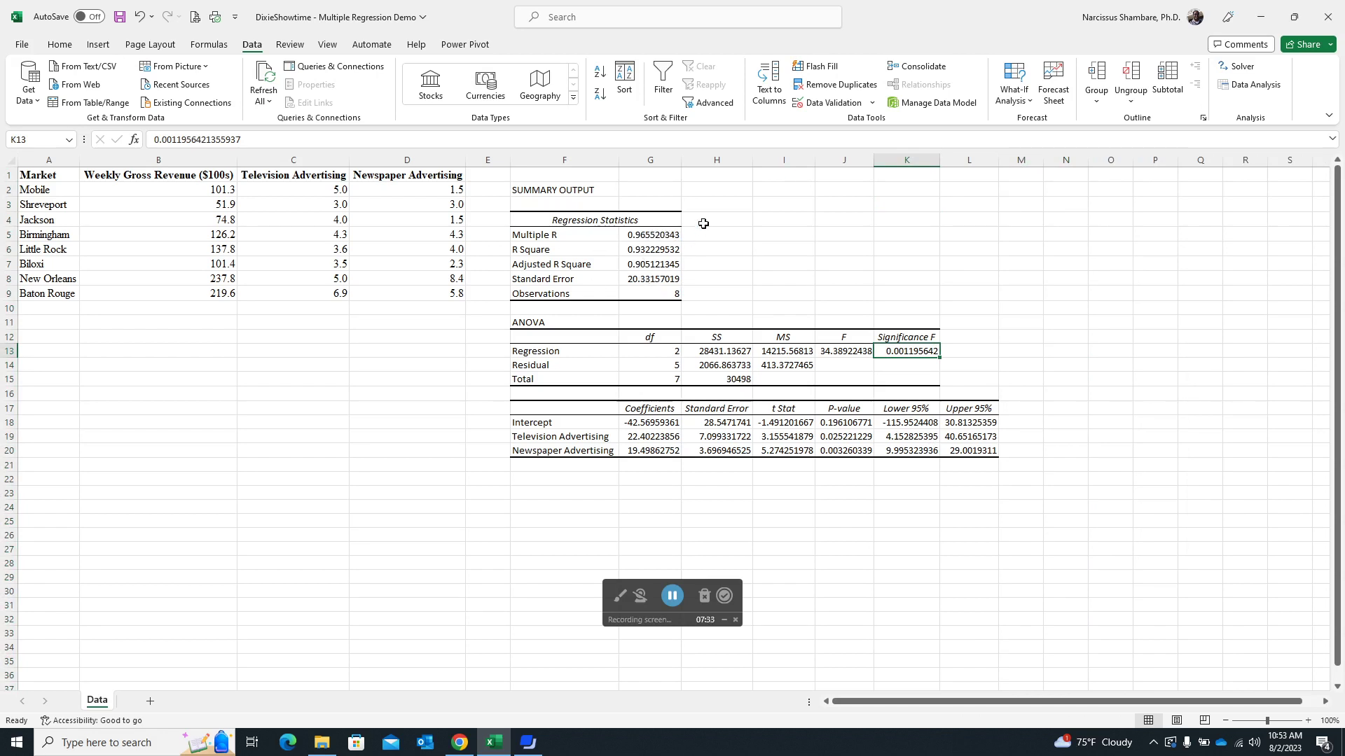
{"action": "left_click", "coordinate": [648, 236]}
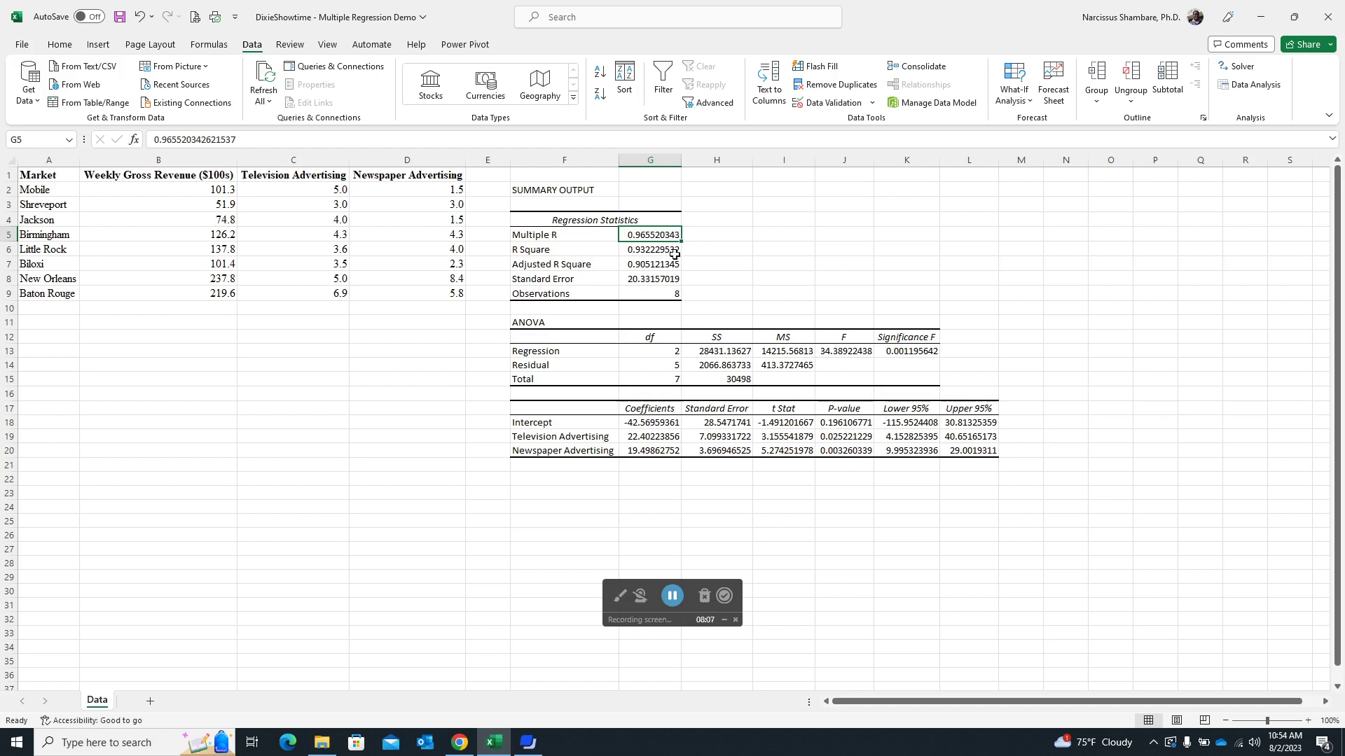
{"action": "left_click", "coordinate": [648, 250]}
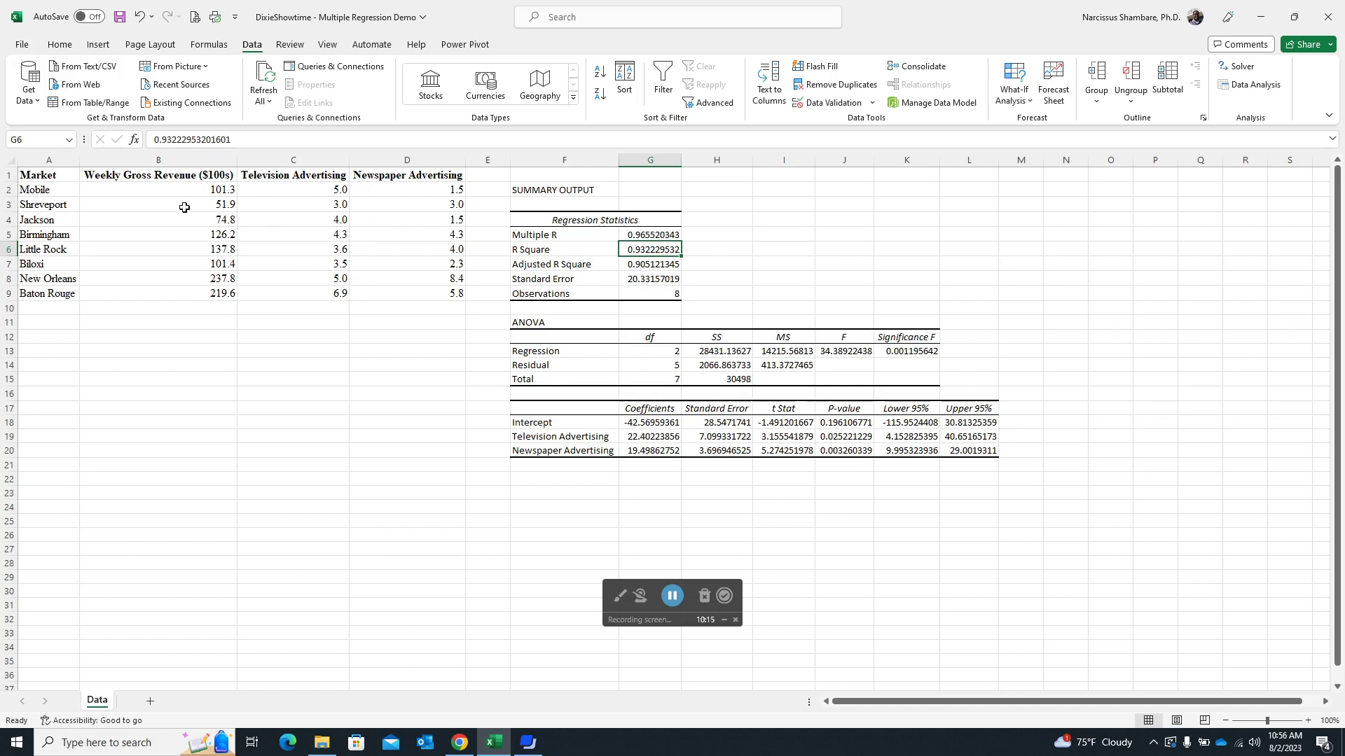
{"action": "left_click", "coordinate": [914, 352]}
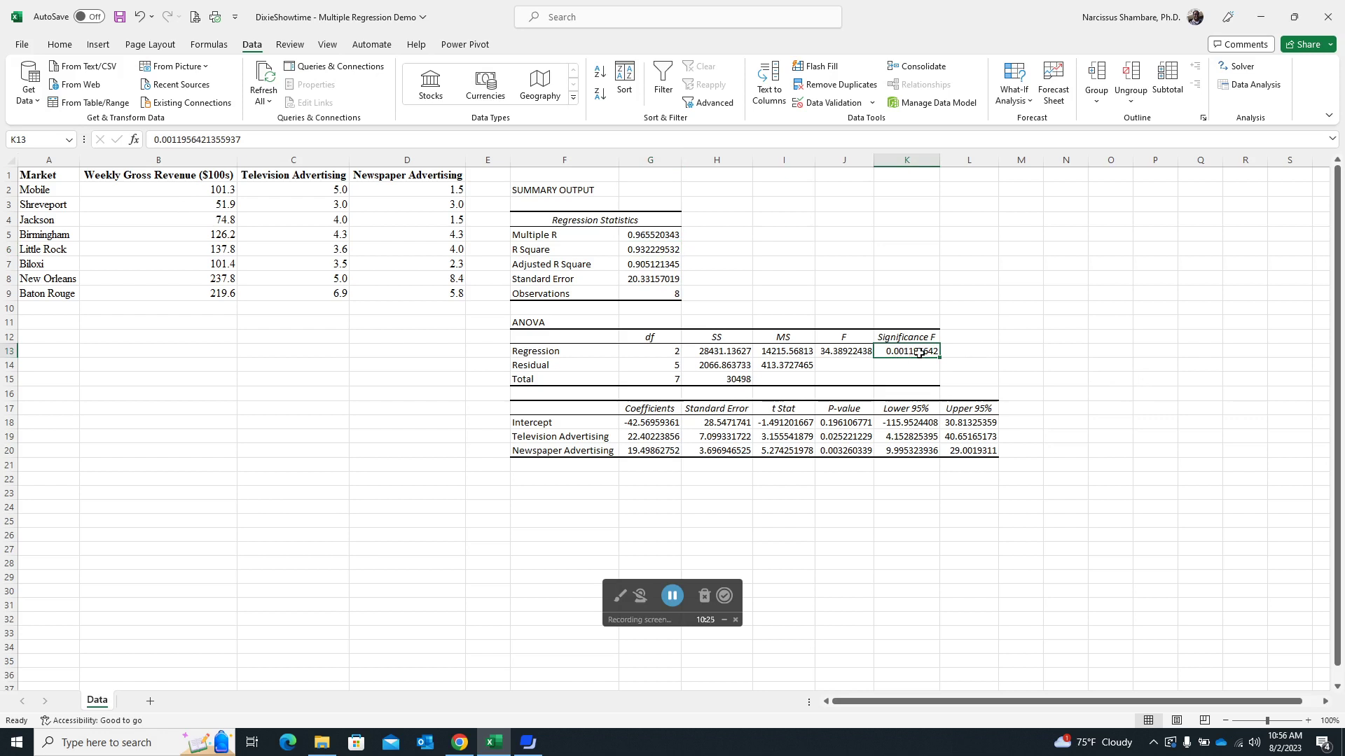
{"action": "left_click", "coordinate": [976, 348]}
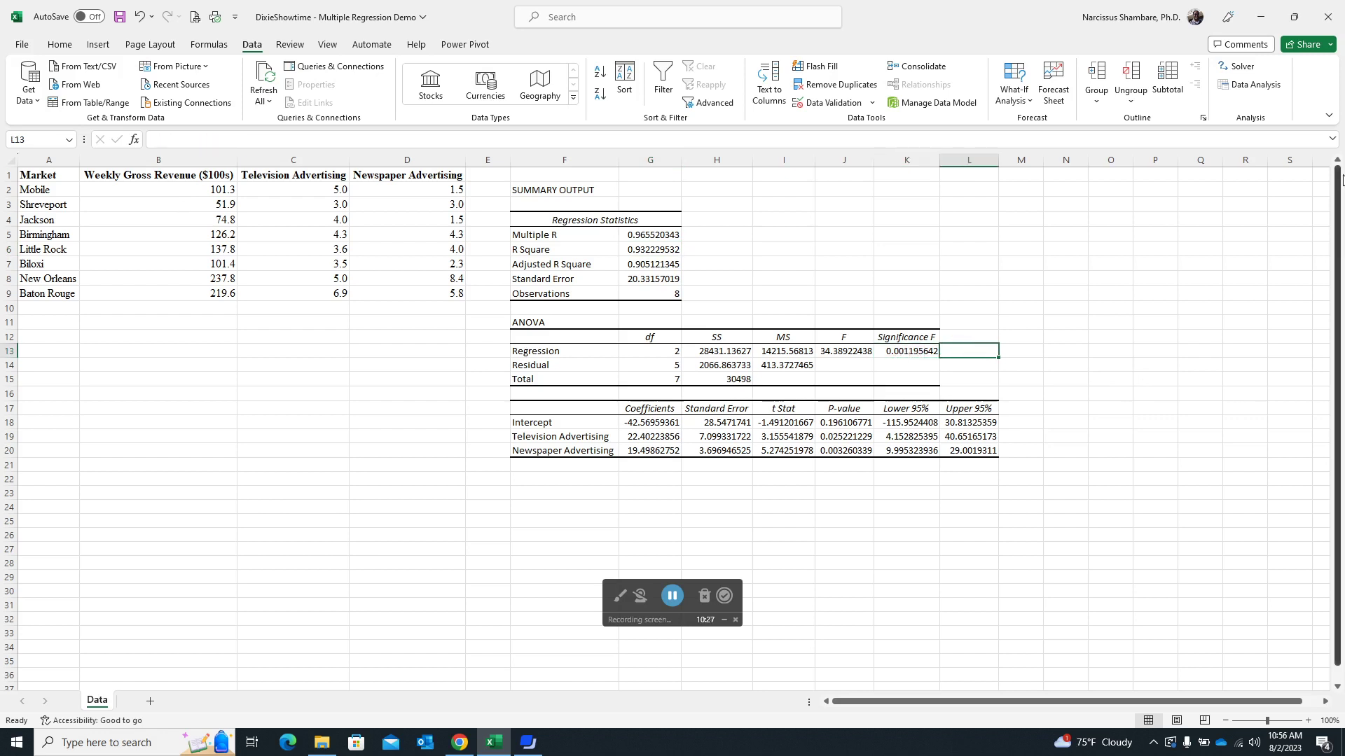
Step: Enter the 0.05 significance level beside Significance F in L13 and recompute R Square in H6 with =H13/H15
{"action": "type", "text": ".05"}
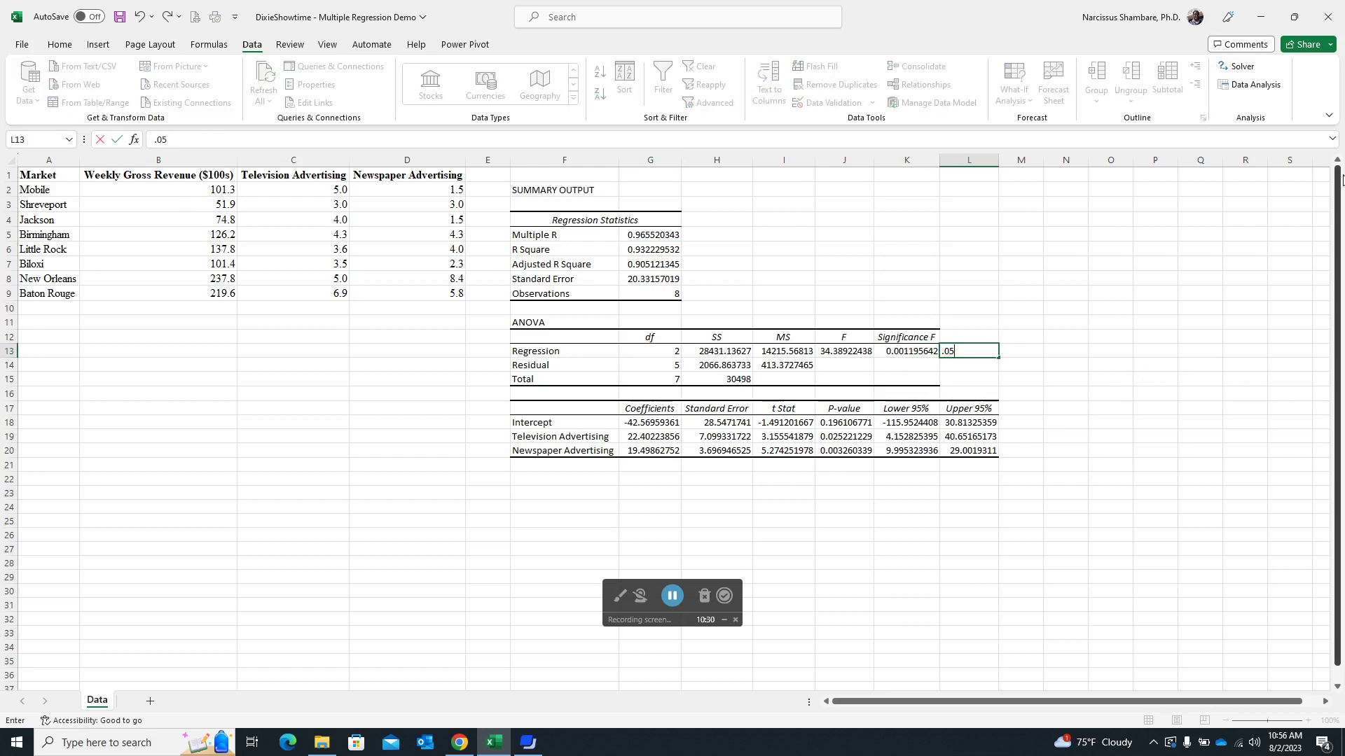
{"action": "key", "text": "Return"}
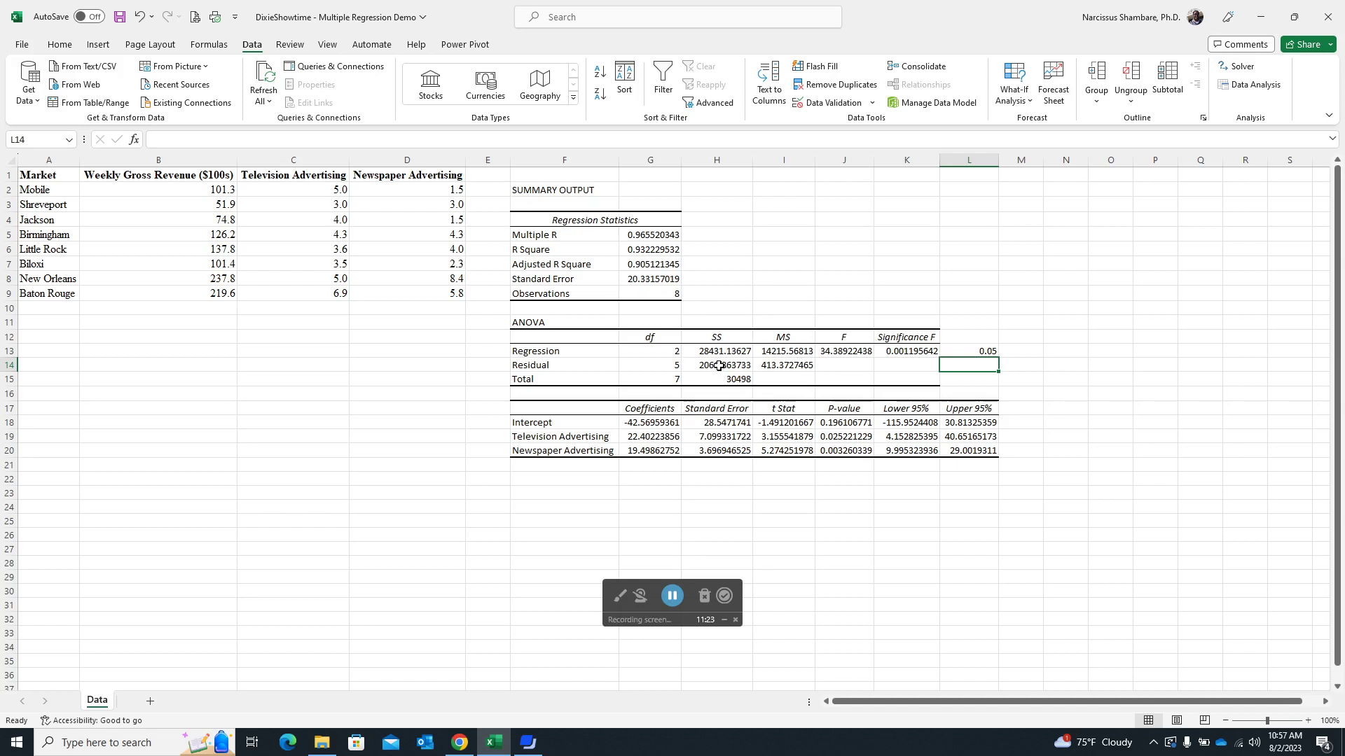
{"action": "left_click", "coordinate": [714, 246]}
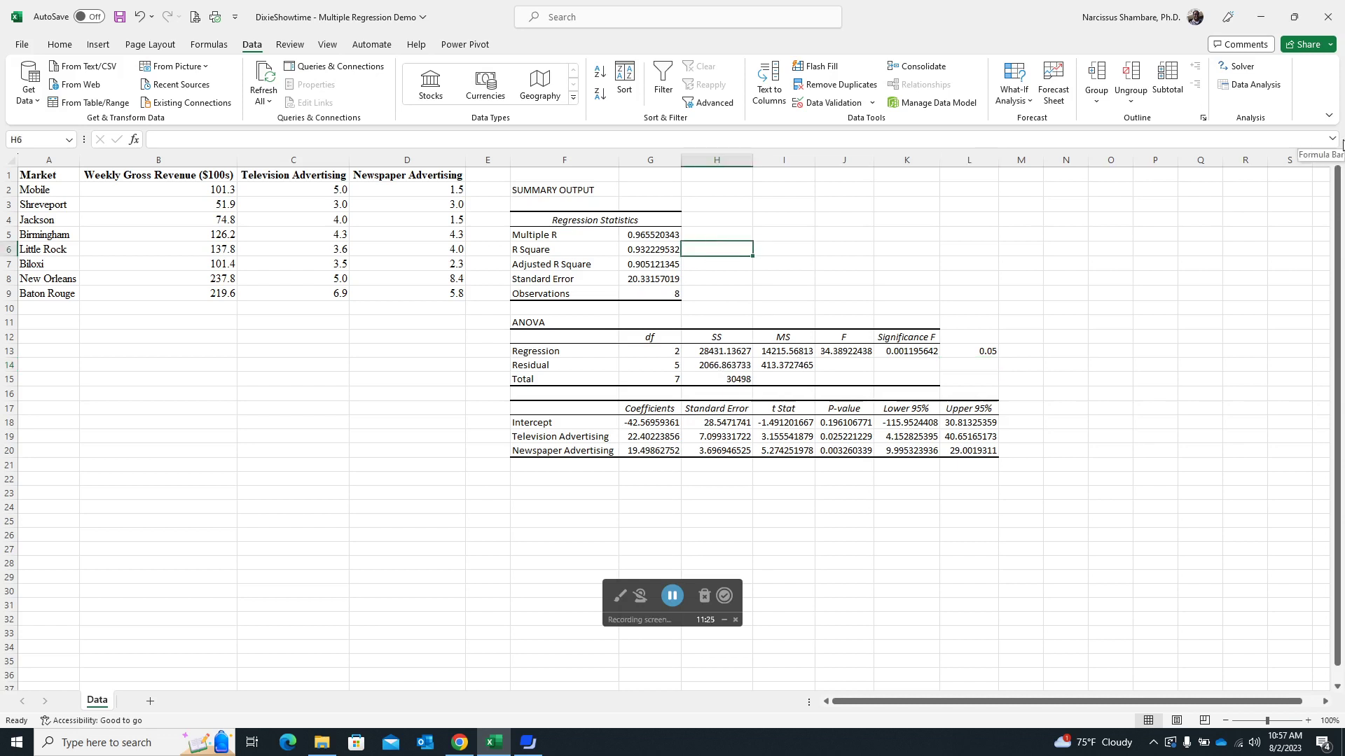
{"action": "type", "text": "="}
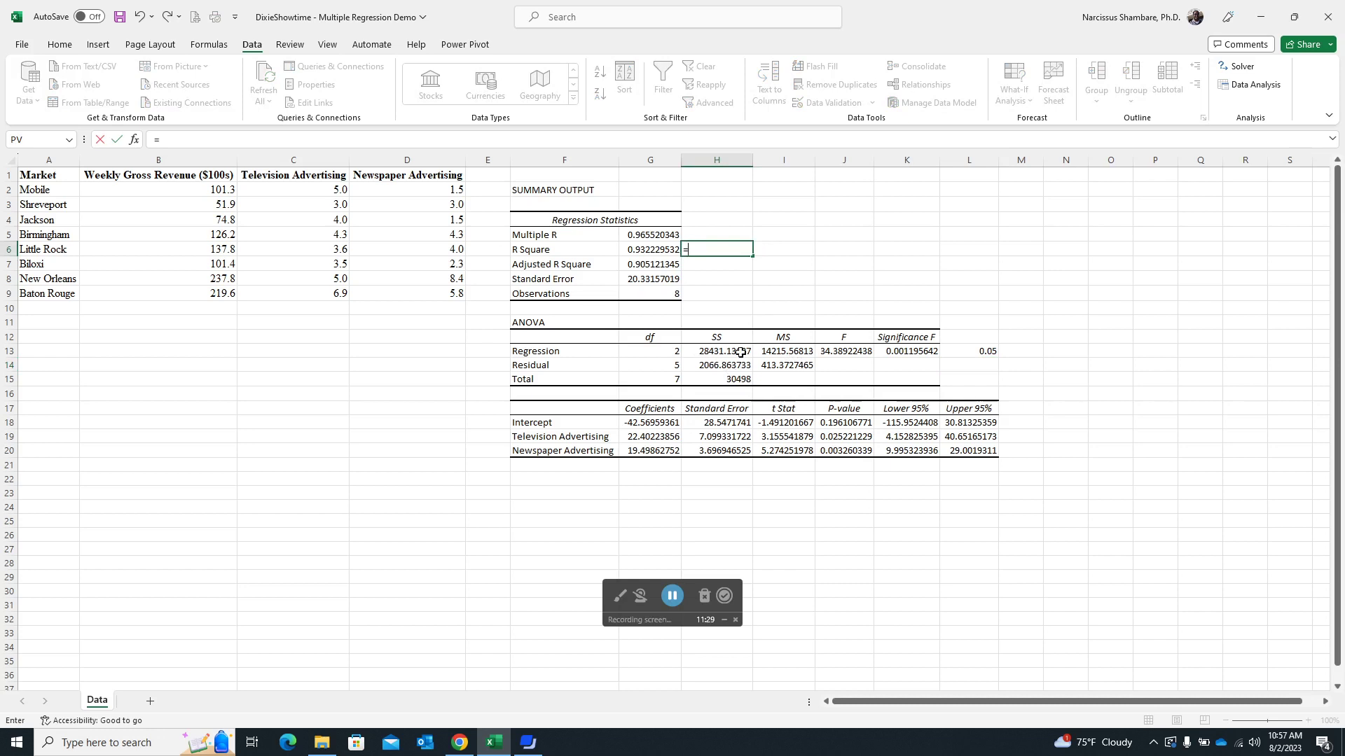
{"action": "left_click", "coordinate": [722, 353]}
{"action": "type", "text": "/"}
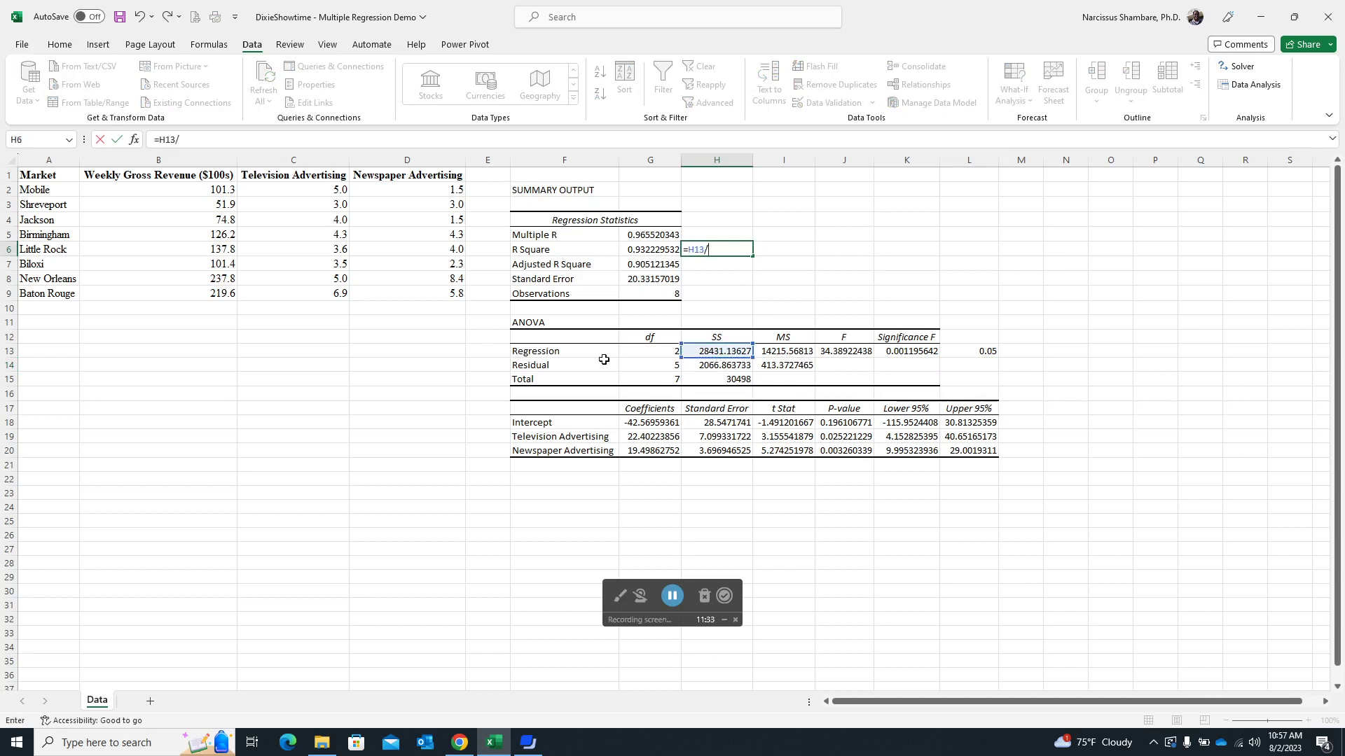
{"action": "left_click", "coordinate": [726, 379]}
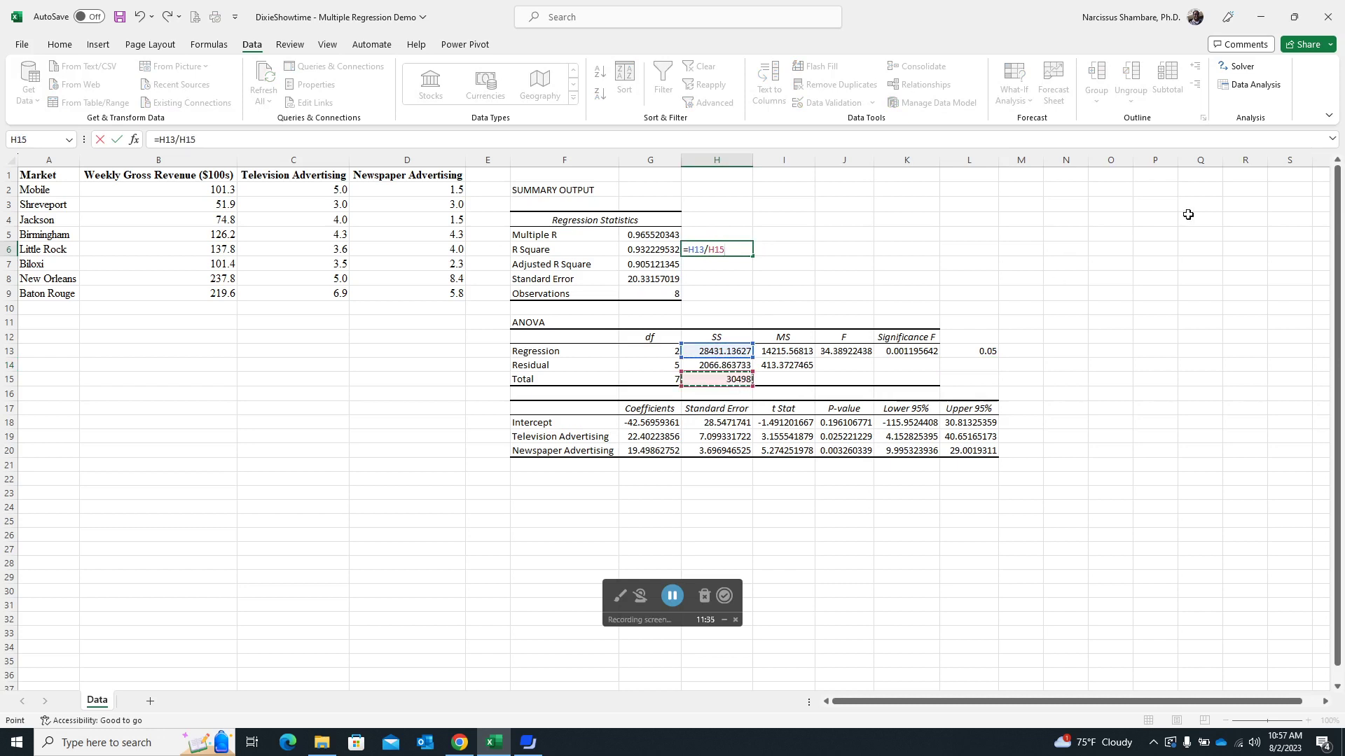
{"action": "key", "text": "Return"}
{"action": "key", "text": "Up"}
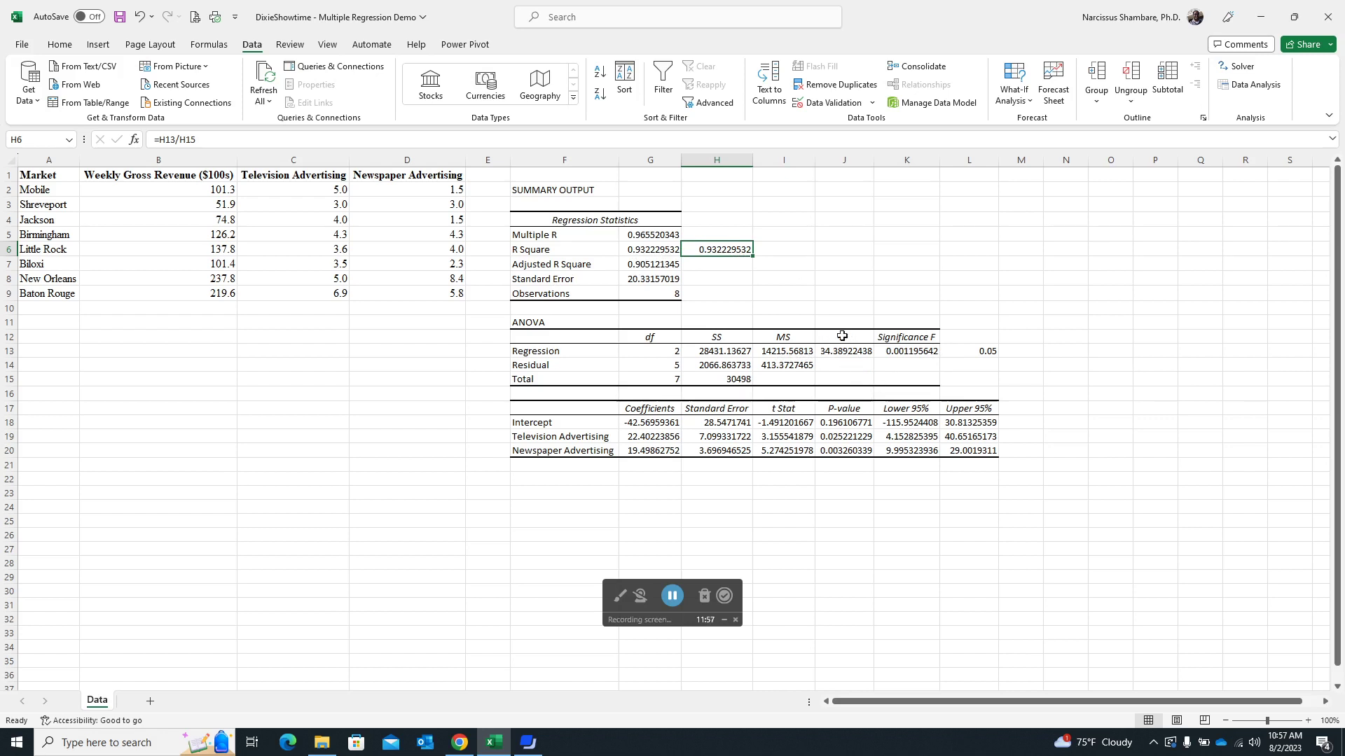
Step: Recompute the F statistic in J14 by dividing the regression mean square by the residual mean square, =I13/I14
{"action": "left_click", "coordinate": [841, 363]}
{"action": "type", "text": "="}
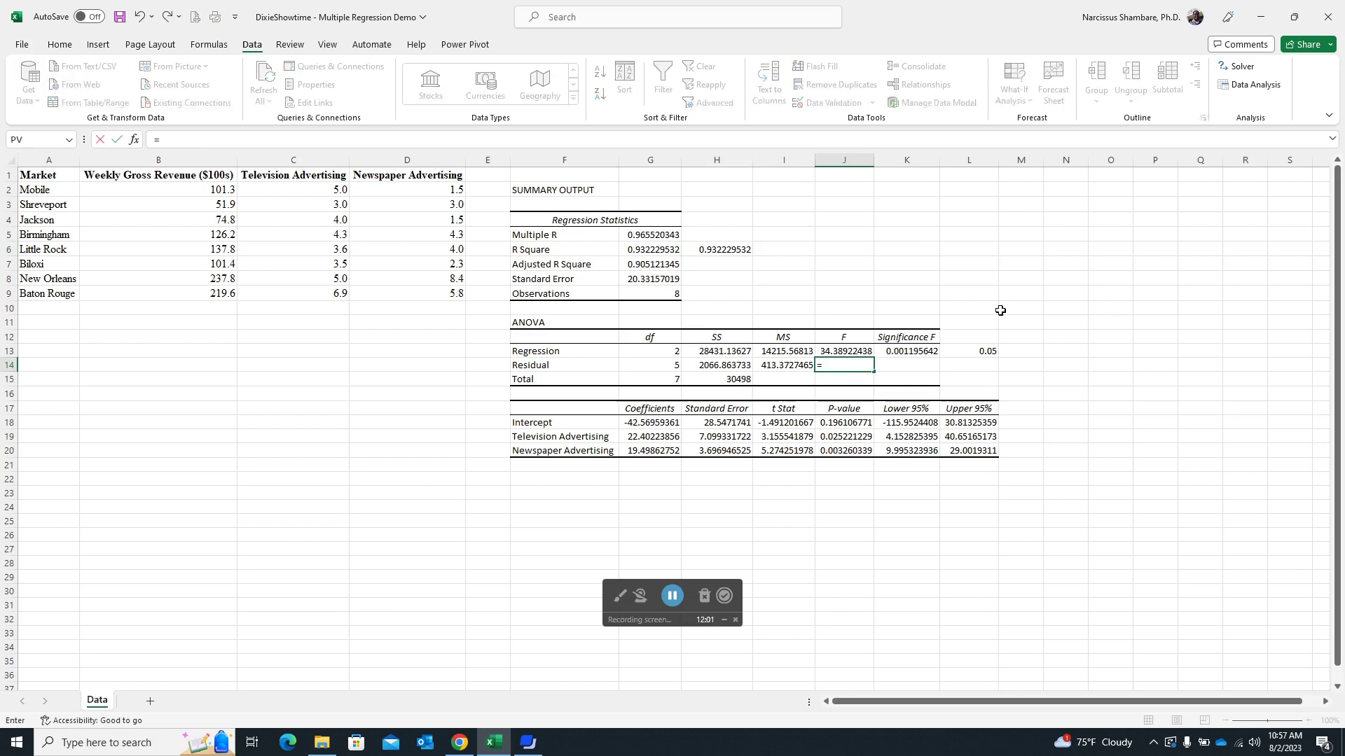
{"action": "left_click", "coordinate": [806, 350]}
{"action": "type", "text": "/"}
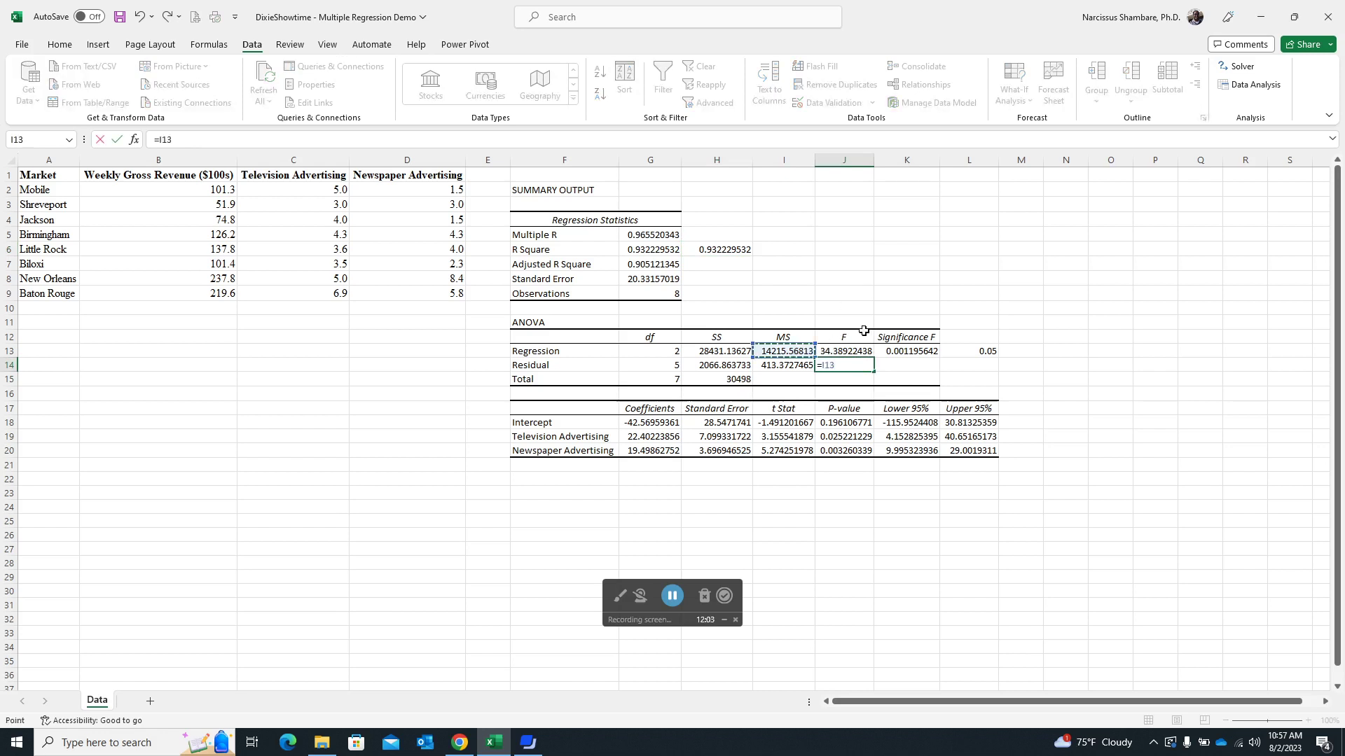
{"action": "left_click", "coordinate": [789, 365]}
{"action": "key", "text": "Return"}
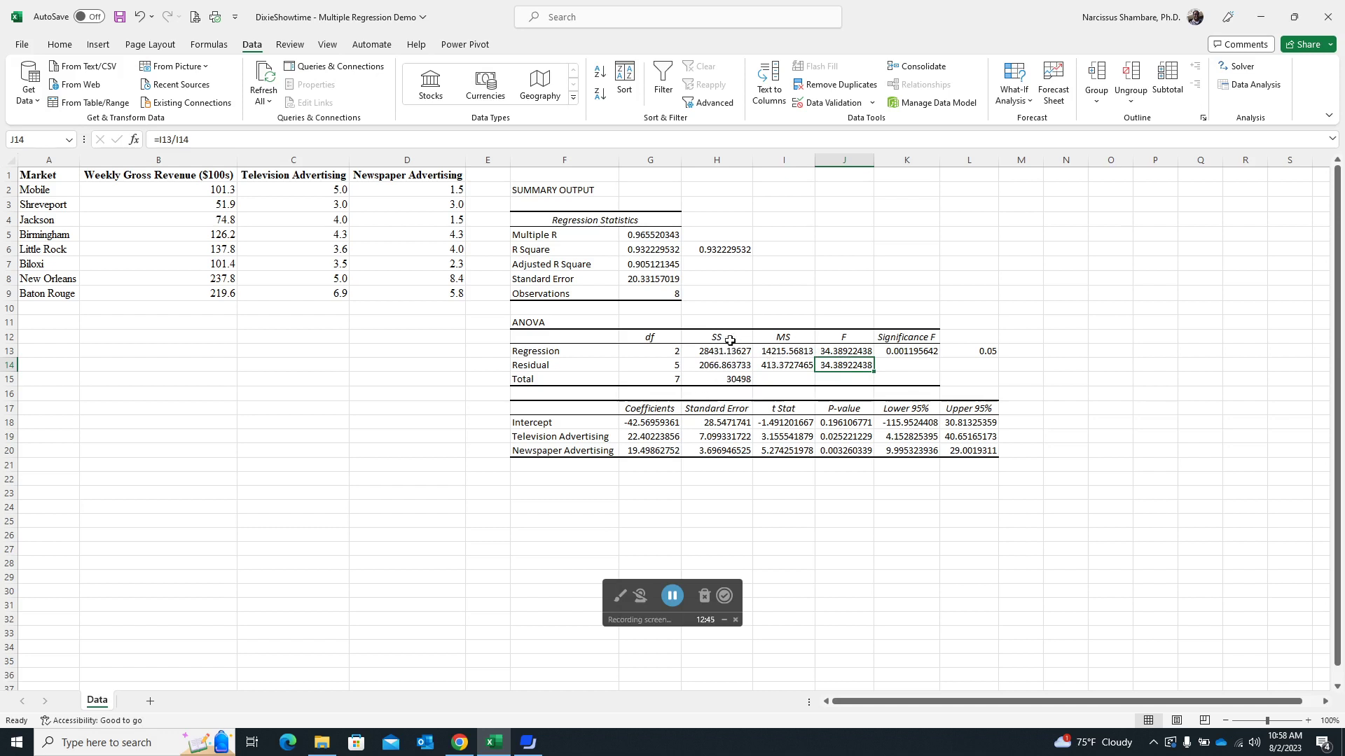
Step: Highlight the P-values of Television Advertising and Newspaper Advertising in J19:J20 with yellow fill
{"action": "left_click", "coordinate": [792, 354]}
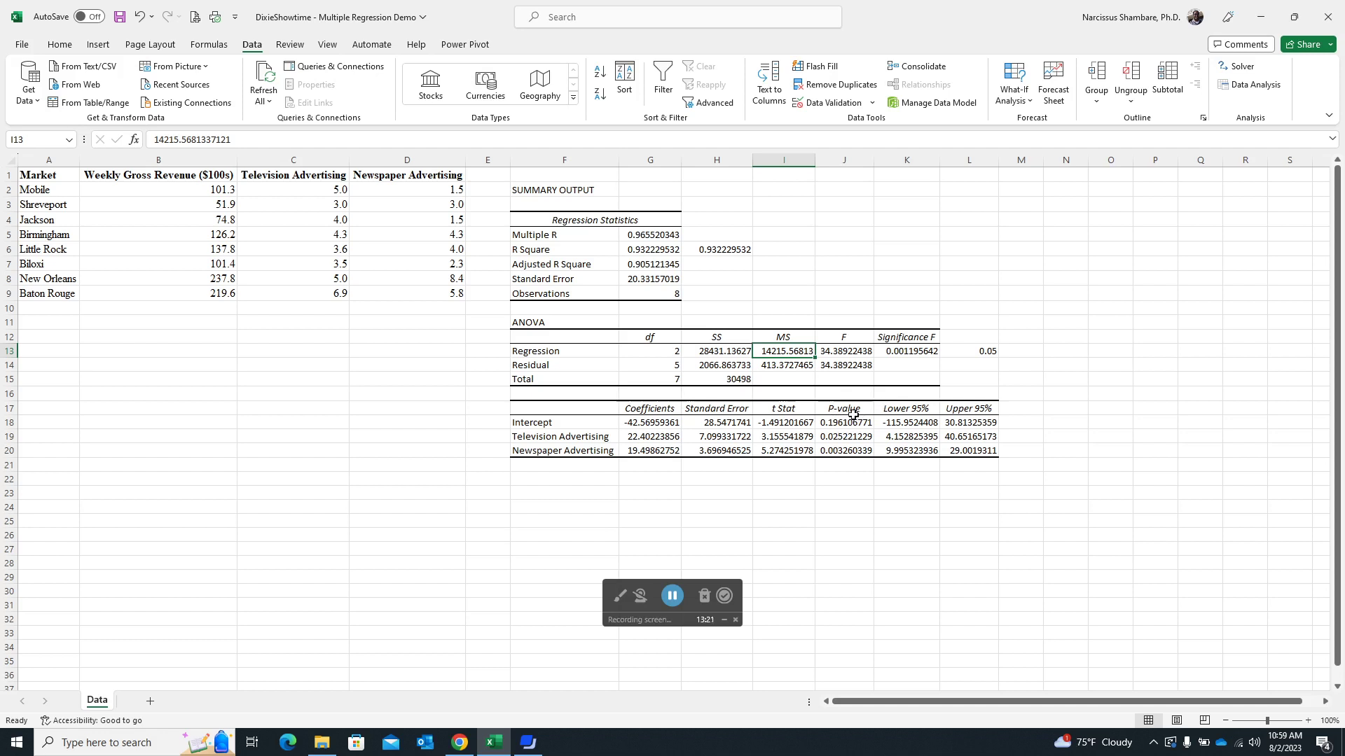
{"action": "left_click", "coordinate": [846, 435]}
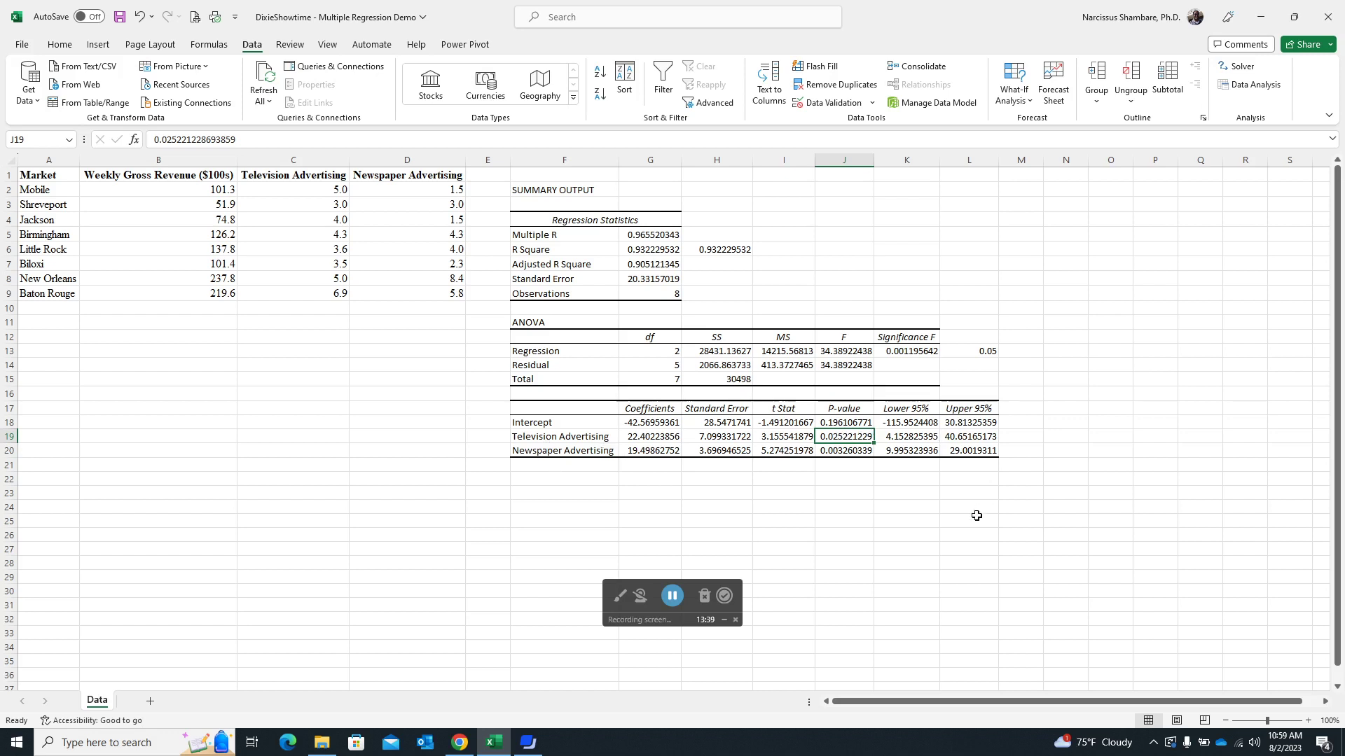
{"action": "left_click", "coordinate": [844, 452]}
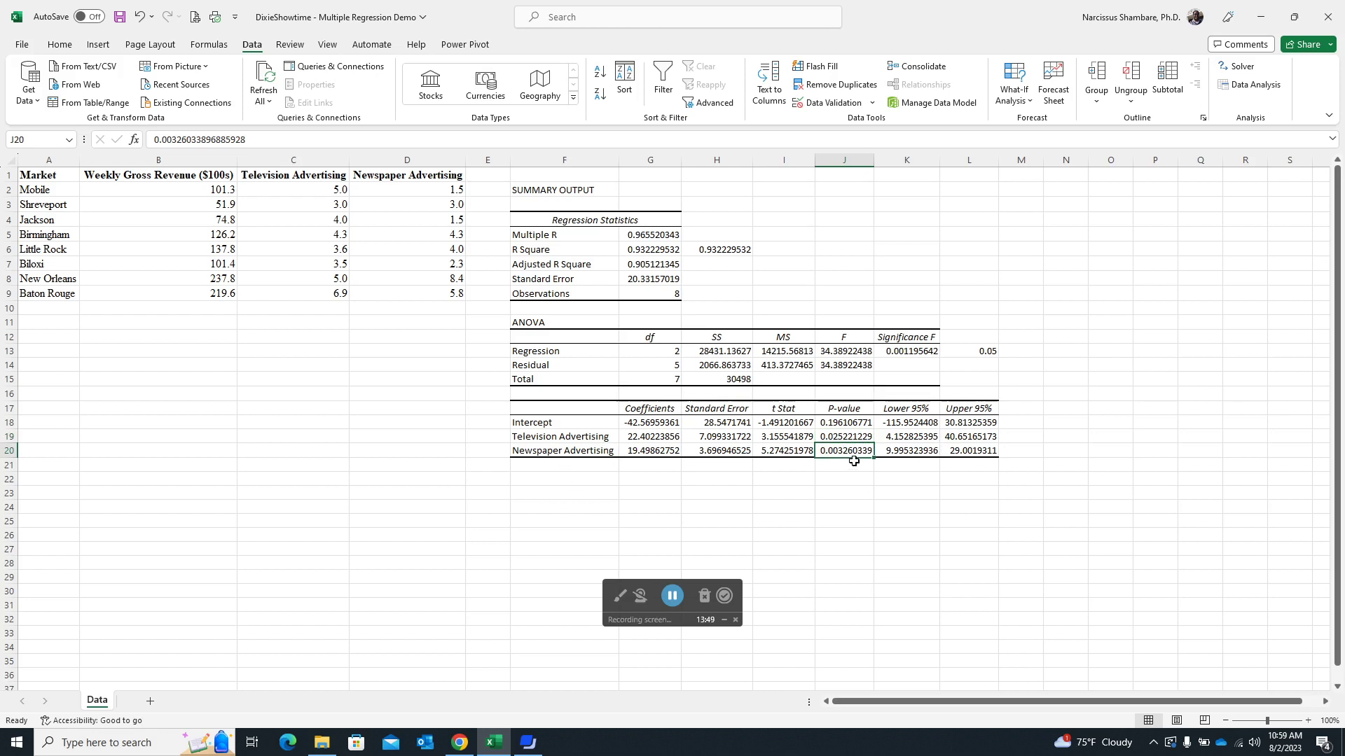
{"action": "left_click_drag", "start_coordinate": [846, 433], "coordinate": [844, 451]}
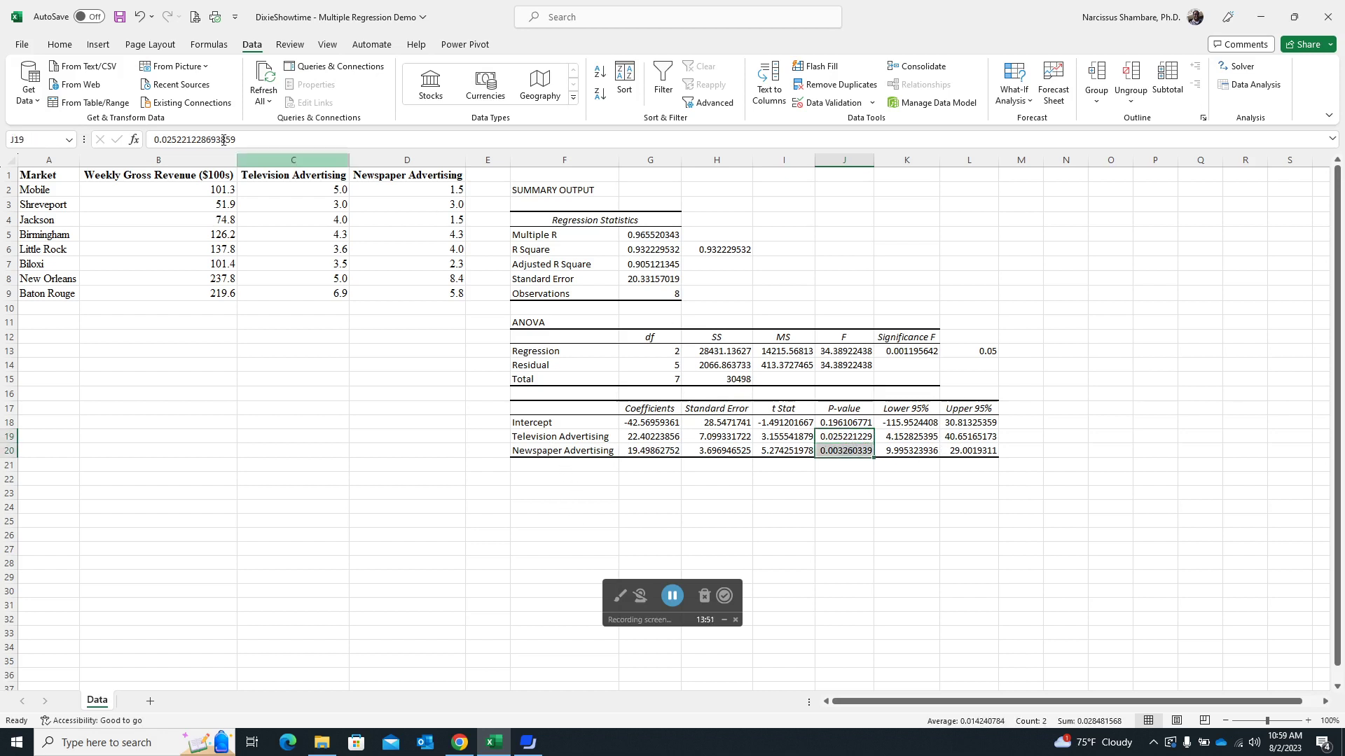
{"action": "left_click", "coordinate": [59, 44]}
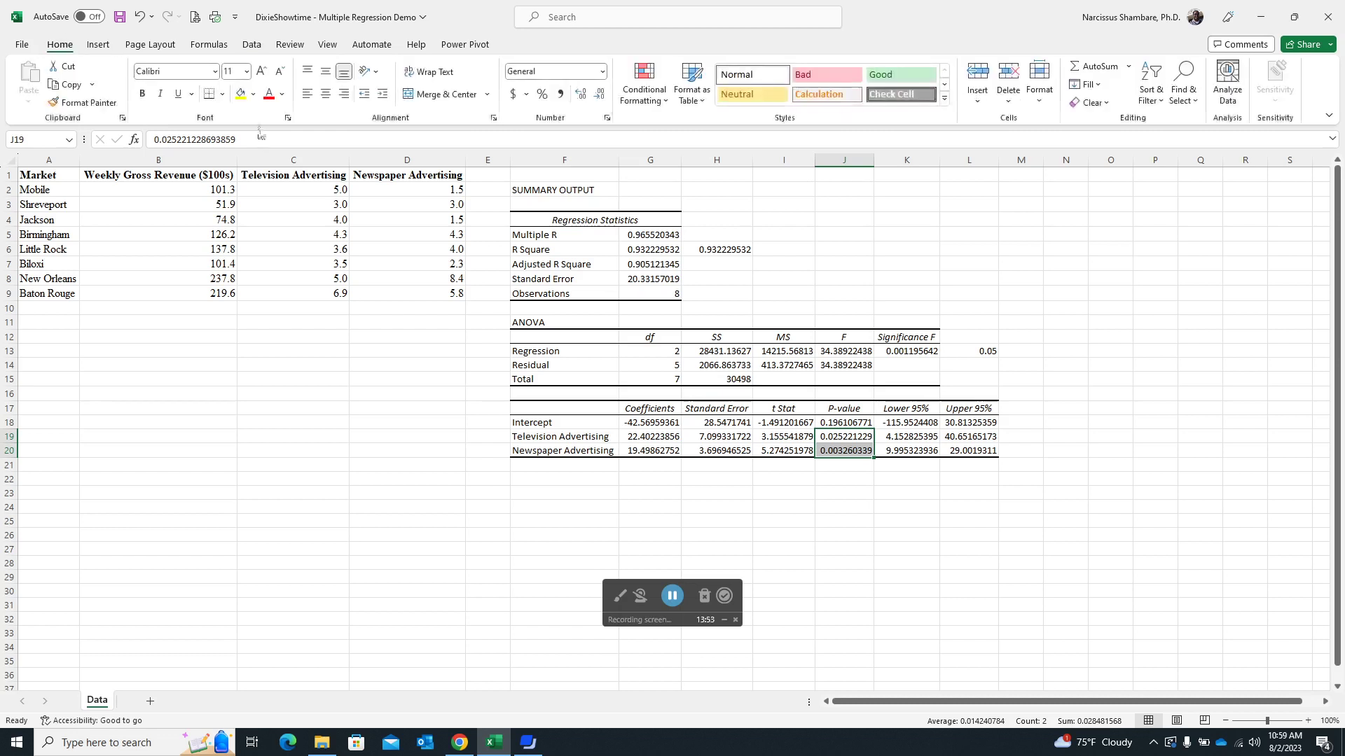
{"action": "left_click", "coordinate": [240, 93]}
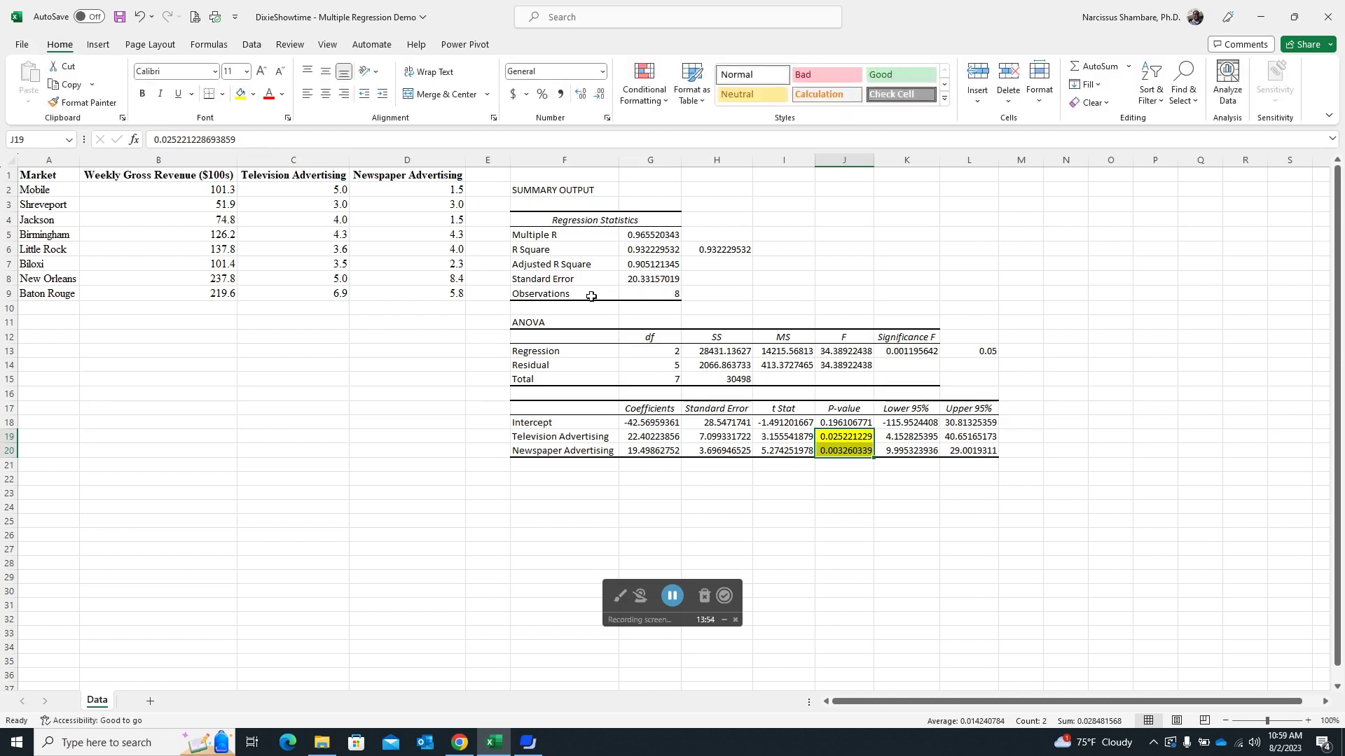
Step: Examine the P-values, coefficients and 95% confidence limits of Television Advertising and Newspaper Advertising
{"action": "left_click", "coordinate": [843, 452]}
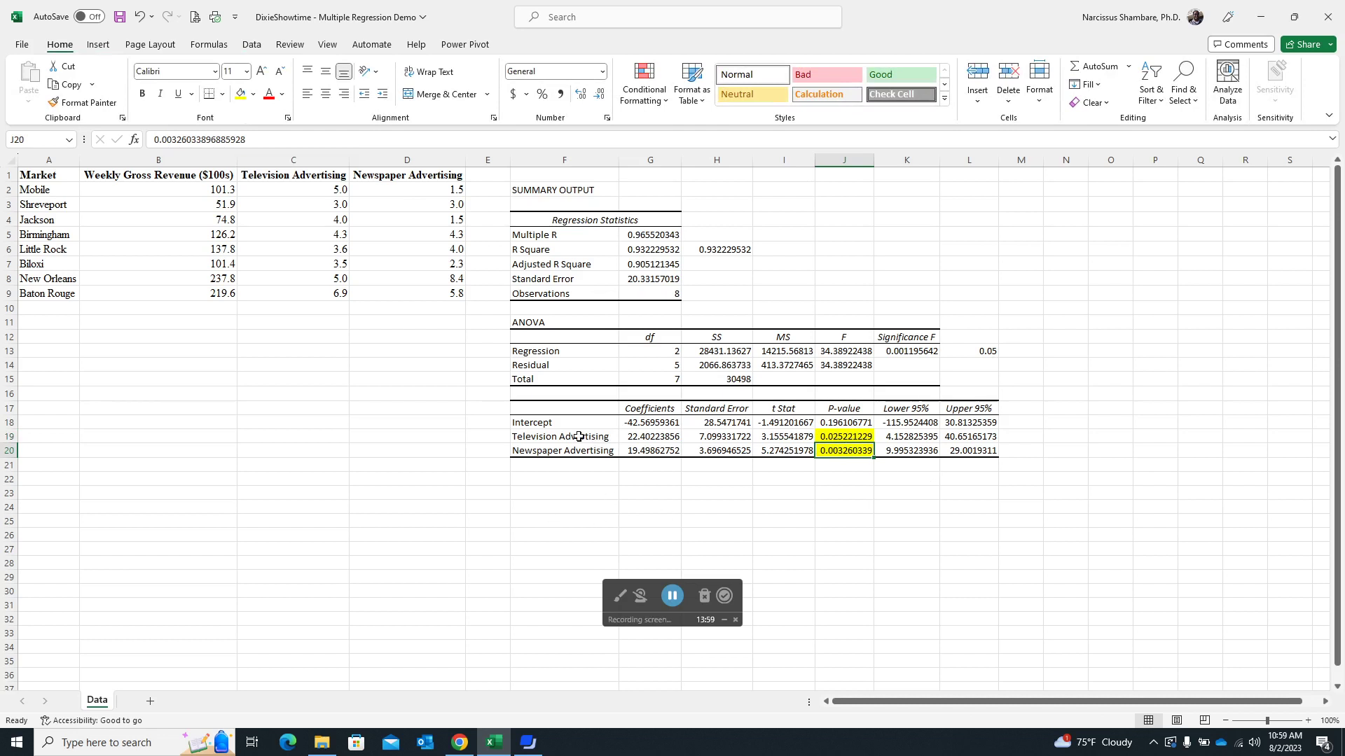
{"action": "left_click", "coordinate": [852, 437]}
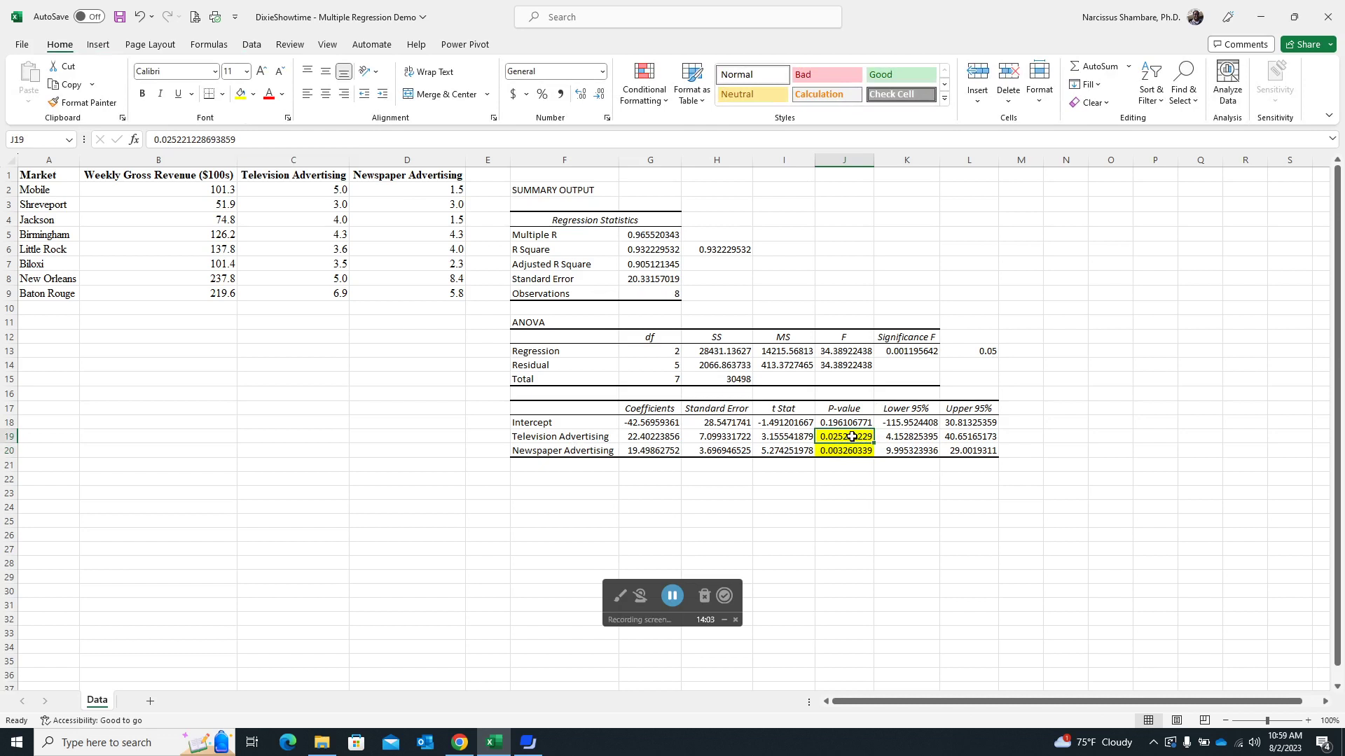
{"action": "left_click", "coordinate": [658, 431]}
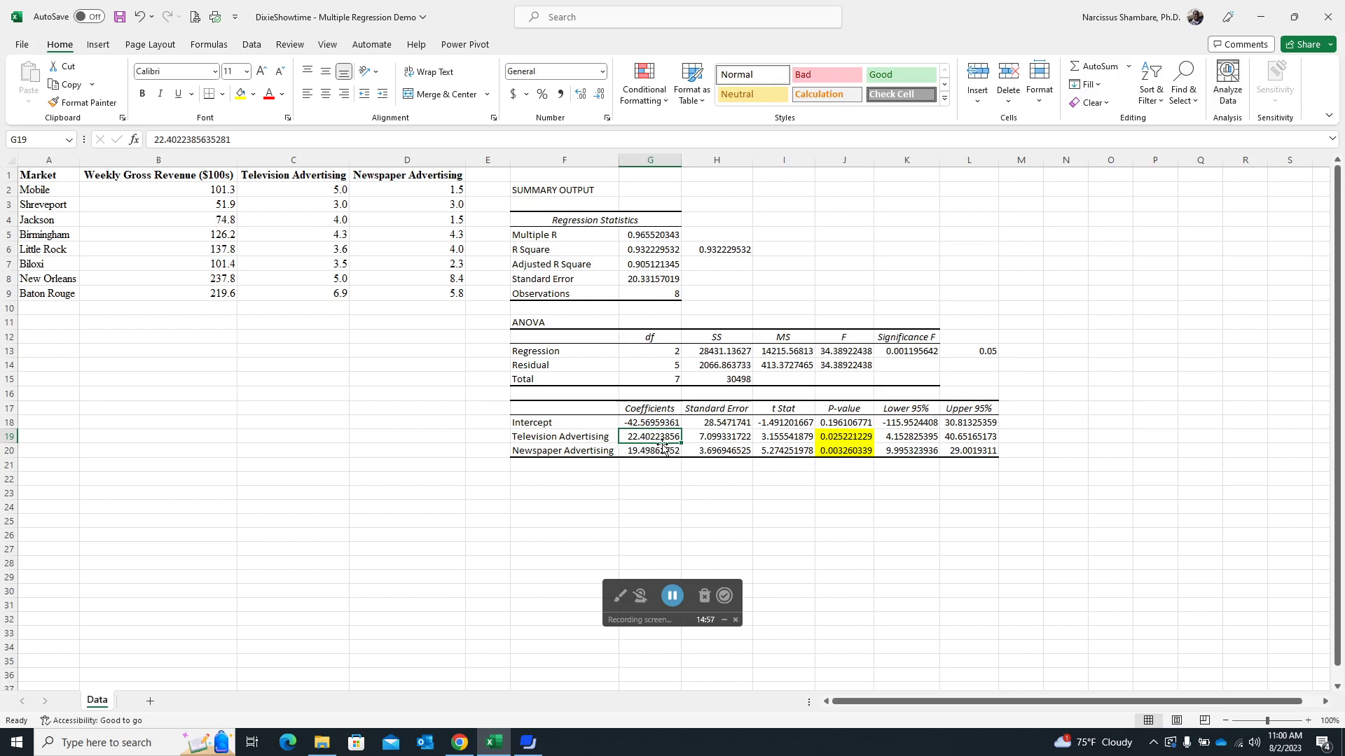
{"action": "left_click", "coordinate": [642, 453]}
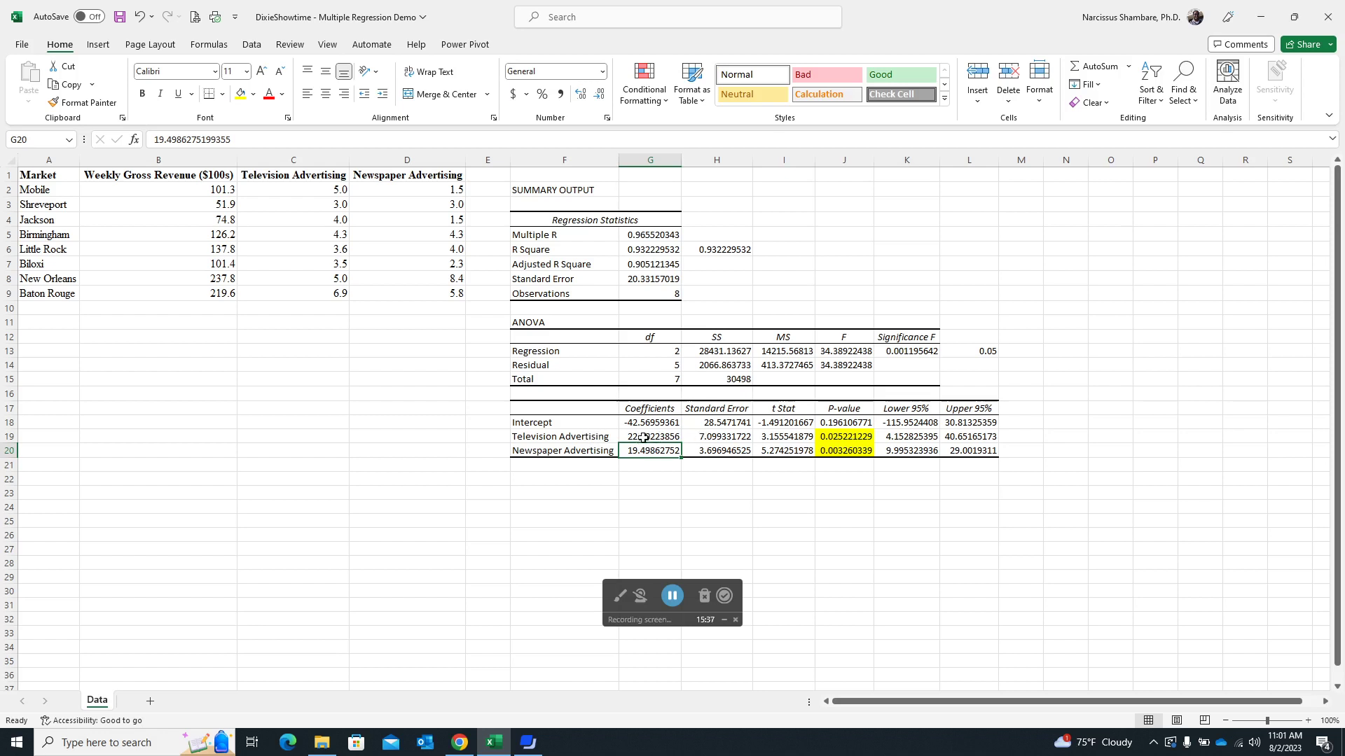
{"action": "left_click", "coordinate": [906, 437]}
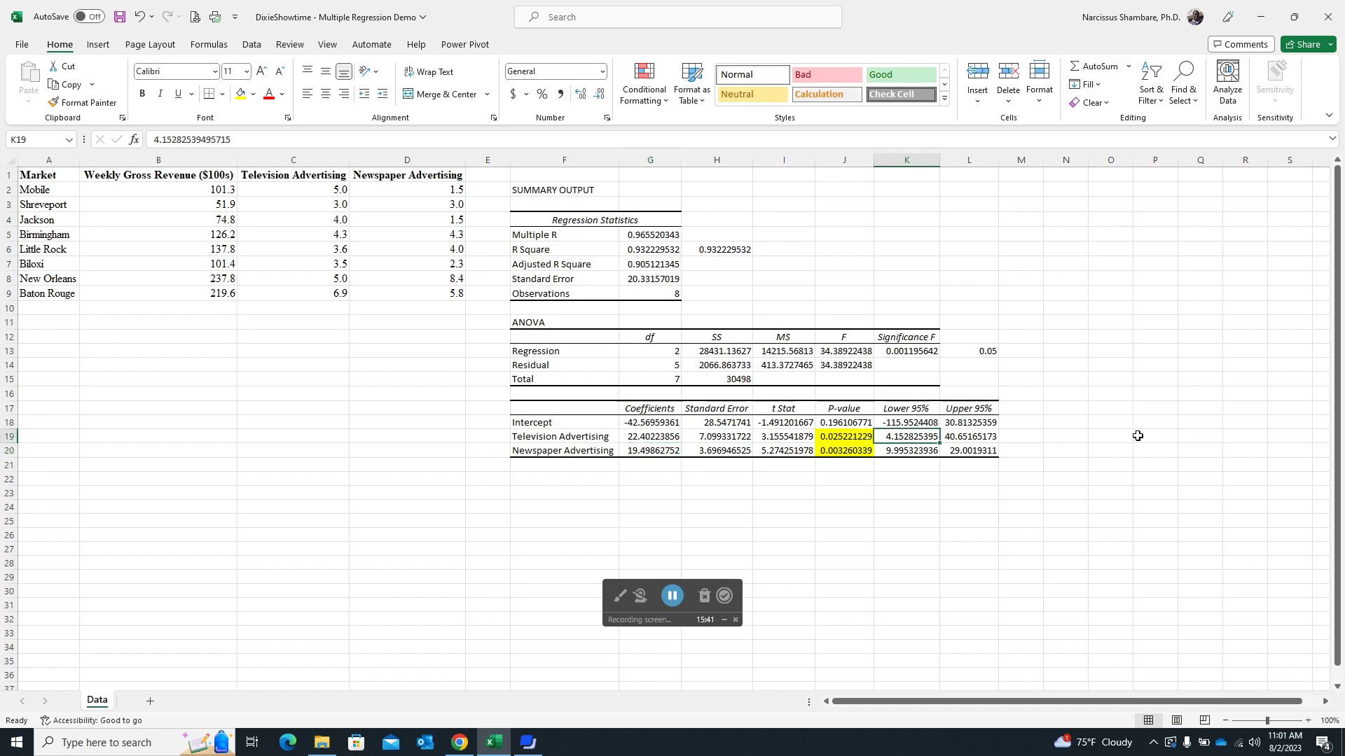
{"action": "left_click", "coordinate": [968, 437]}
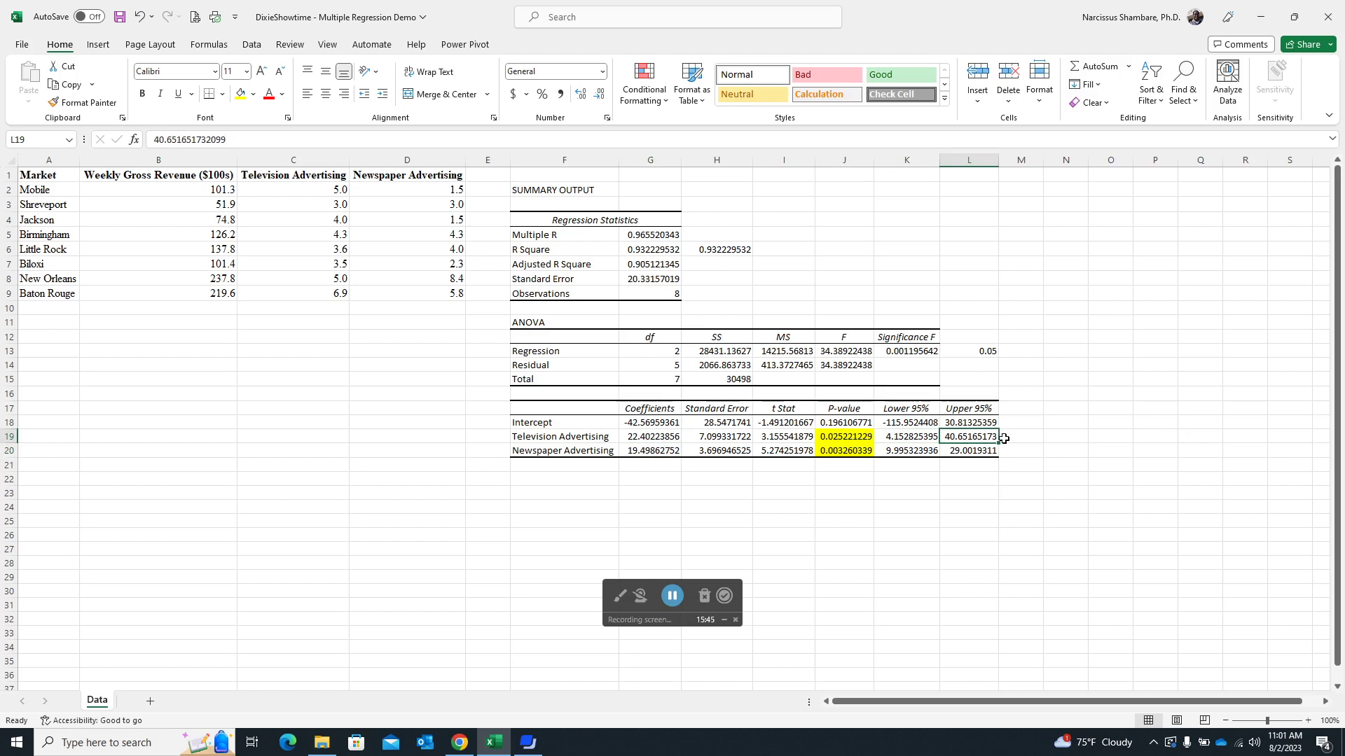
{"action": "left_click", "coordinate": [917, 454]}
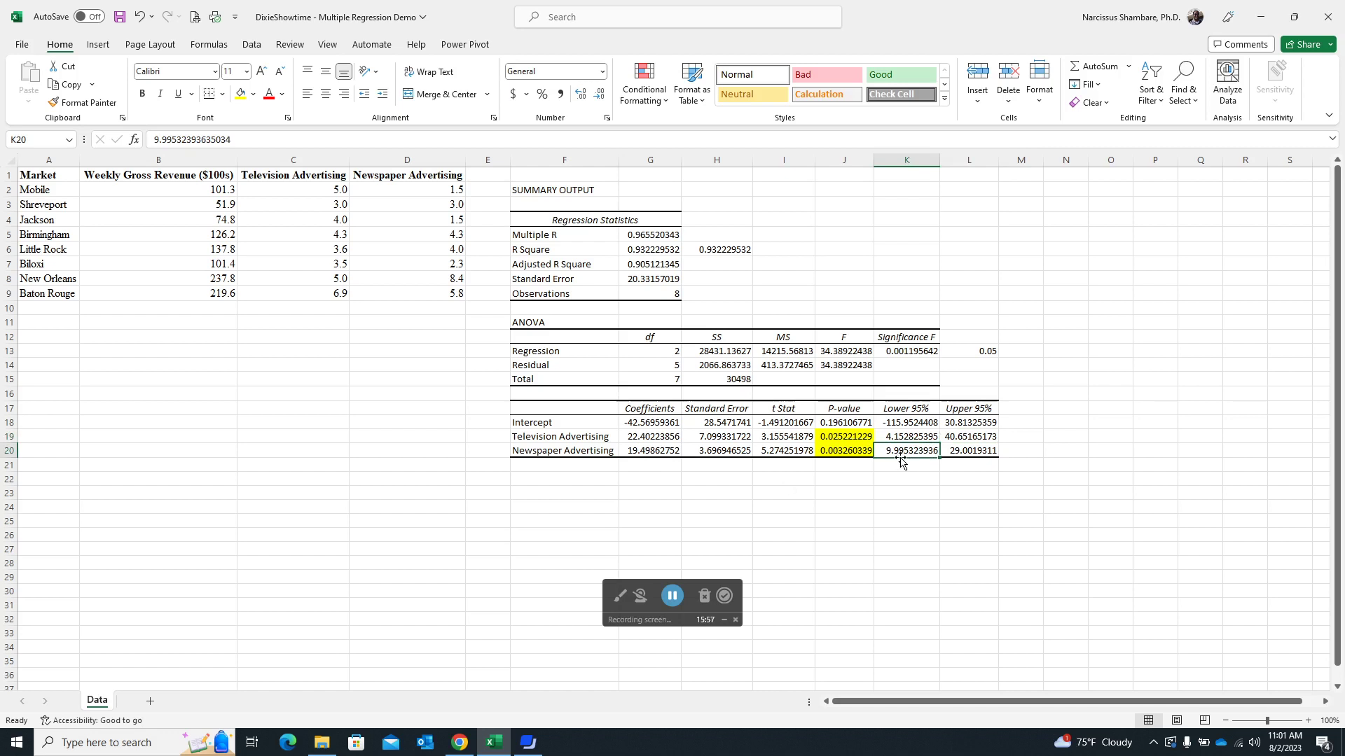
Step: Average the lower and upper 95% limits in M19 with =AVERAGE(K19:L19) and fill the formula down to M20
{"action": "left_click", "coordinate": [1014, 435]}
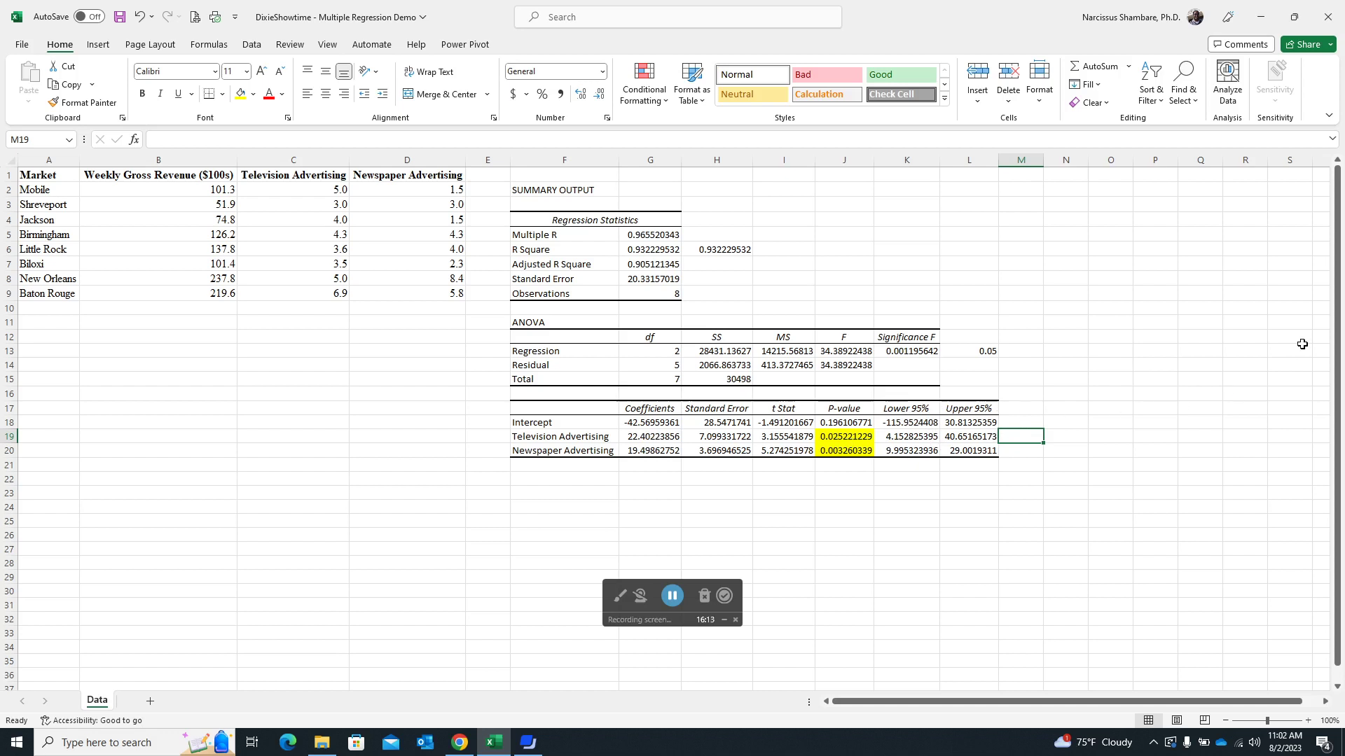
{"action": "type", "text": "="}
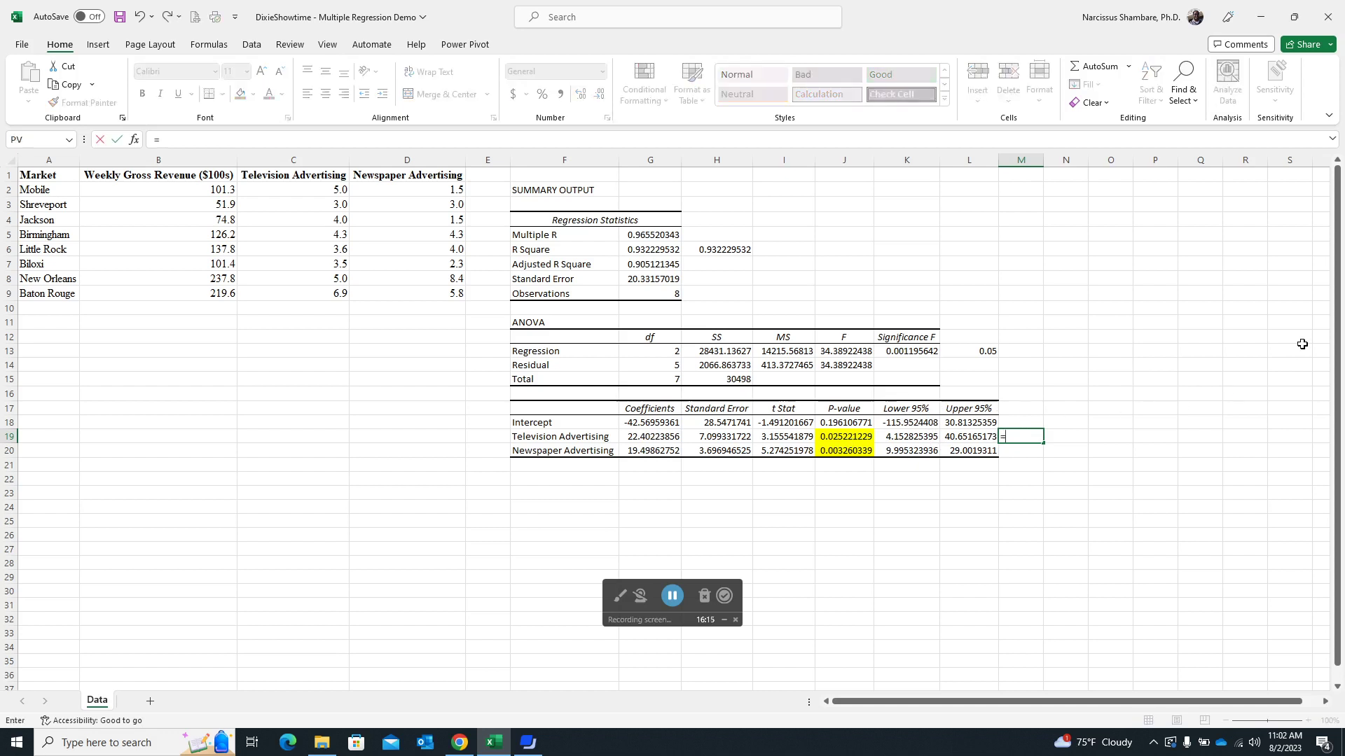
{"action": "type", "text": "ave"}
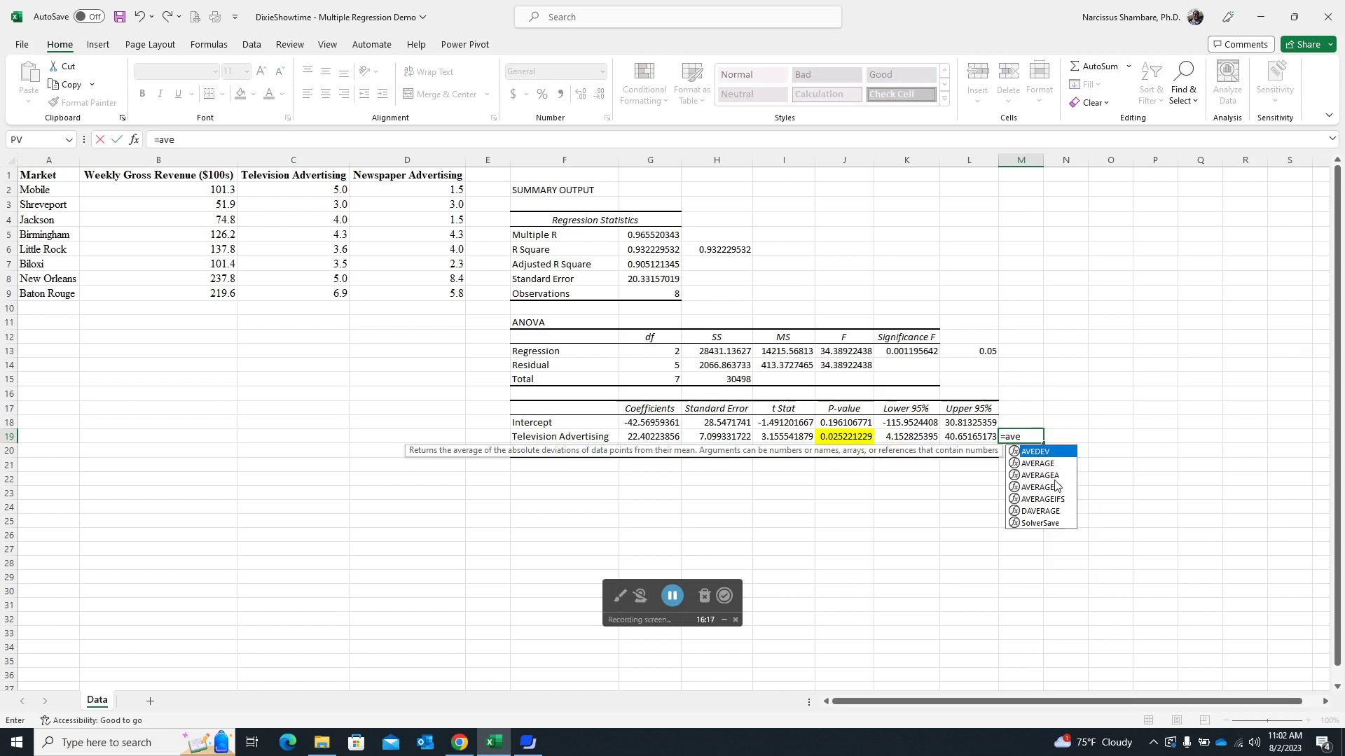
{"action": "double_click", "coordinate": [1050, 464]}
{"action": "left_click_drag", "start_coordinate": [901, 440], "coordinate": [954, 435]}
{"action": "key", "text": "Return"}
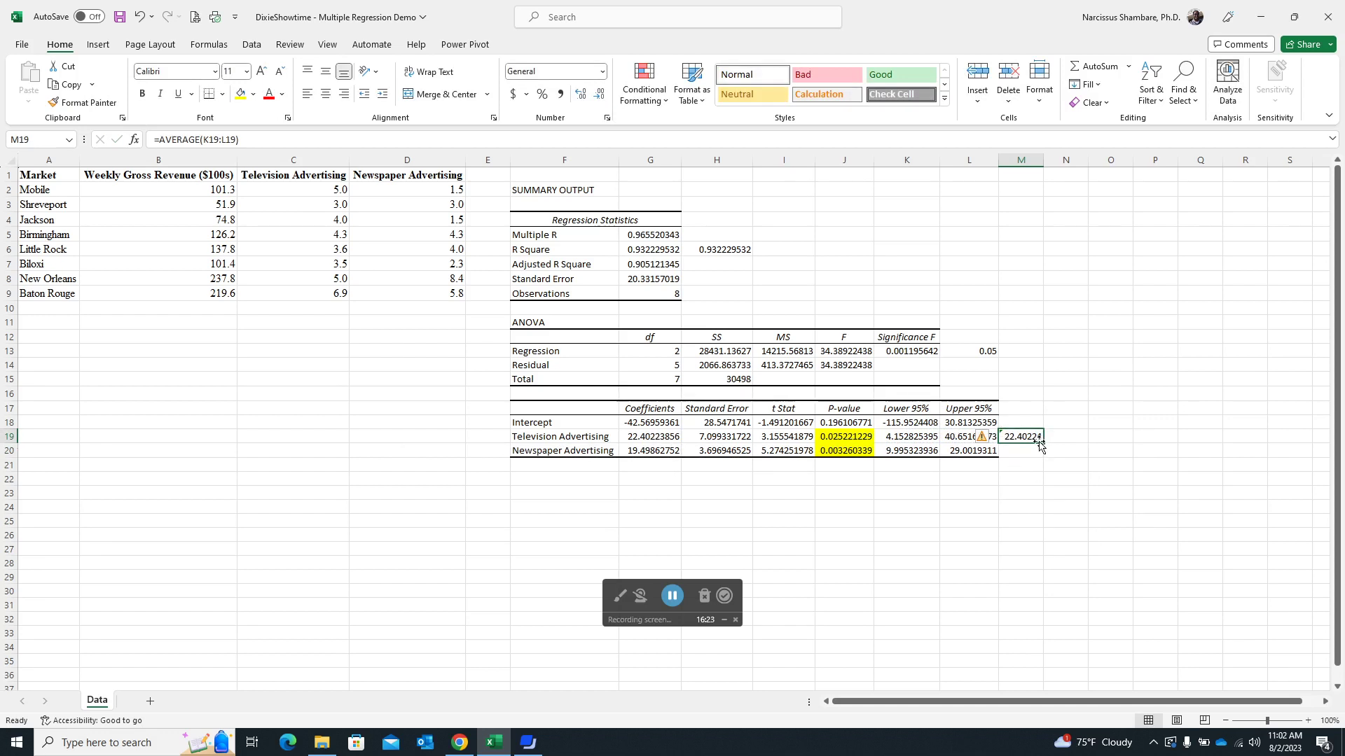
{"action": "mouse_move", "coordinate": [1044, 445]}
{"action": "left_mouse_down"}
{"action": "mouse_move", "coordinate": [1045, 460]}
{"action": "mouse_move", "coordinate": [1024, 448]}
{"action": "left_mouse_up"}
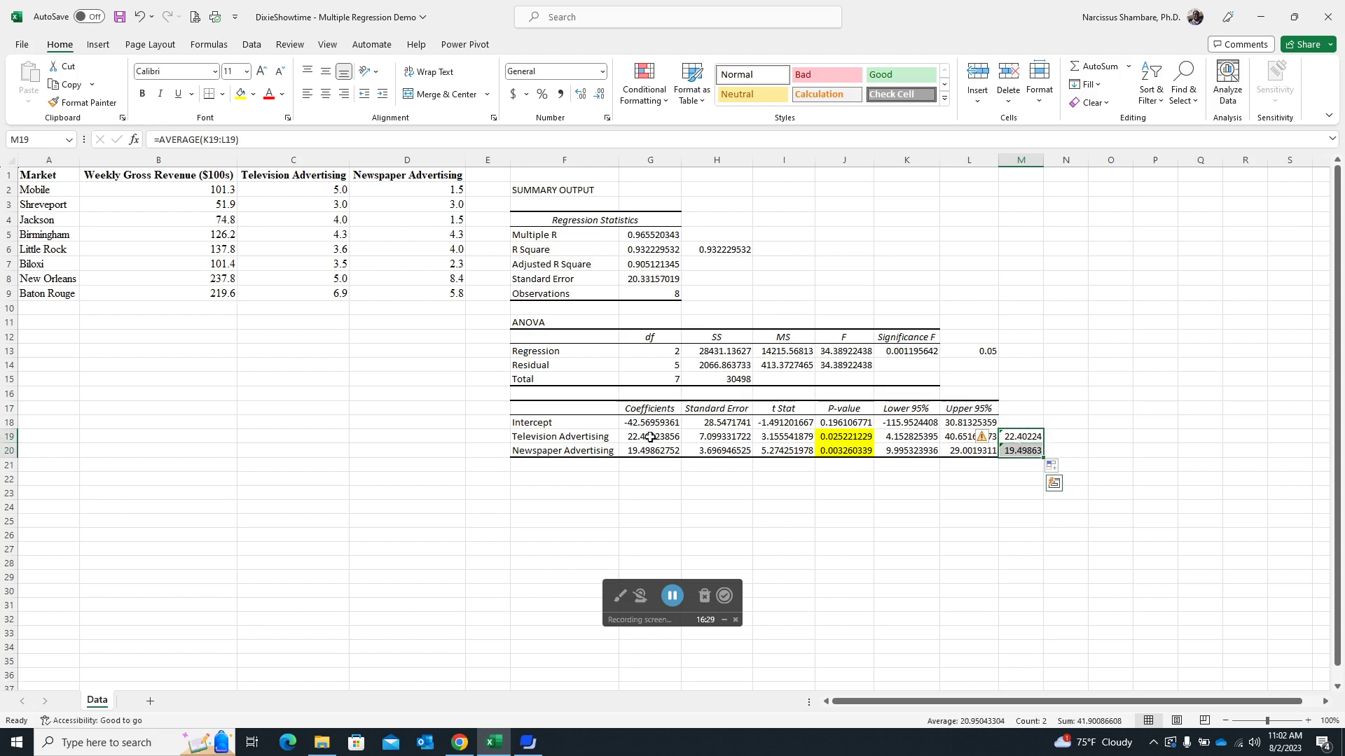
Step: Review the advertising coefficients, Multiple R, R Square, Significance F and the Television Advertising P-value against the significance level in L13
{"action": "left_click_drag", "start_coordinate": [650, 436], "coordinate": [651, 450]}
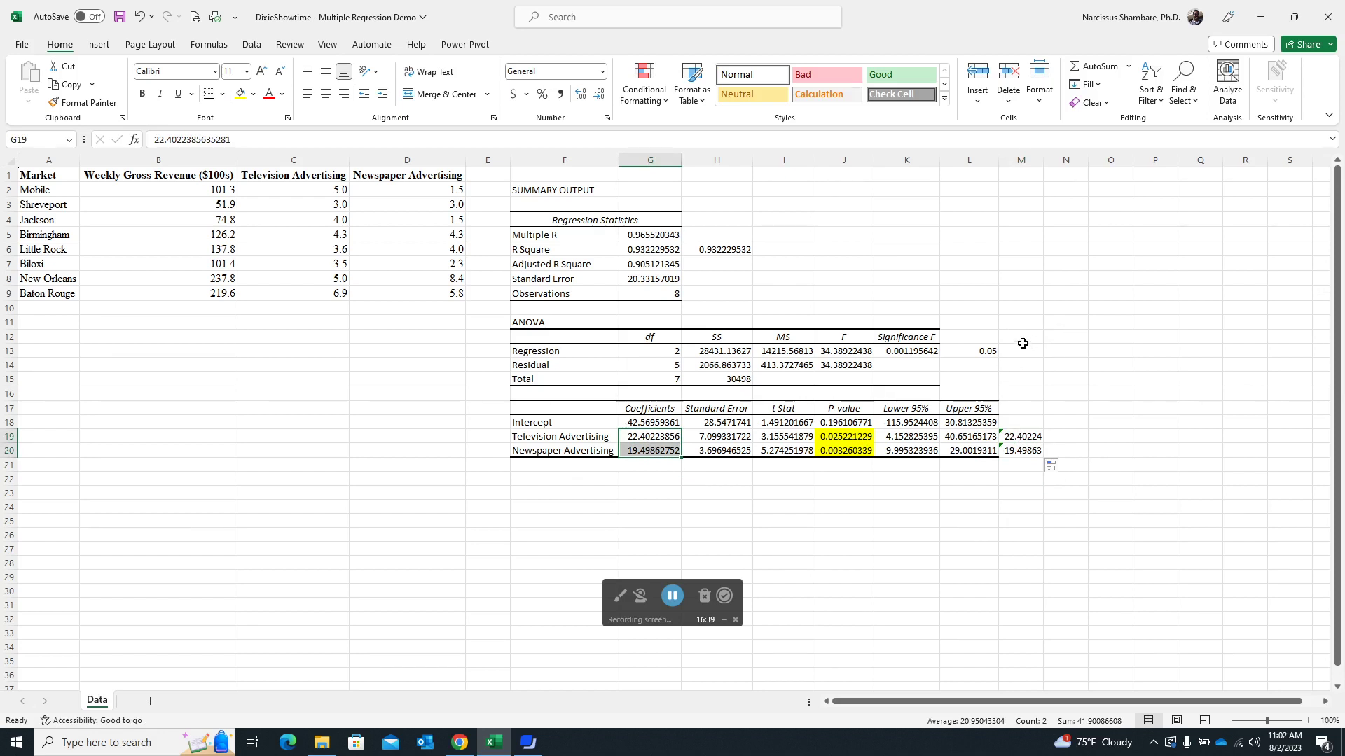
{"action": "left_click", "coordinate": [655, 235]}
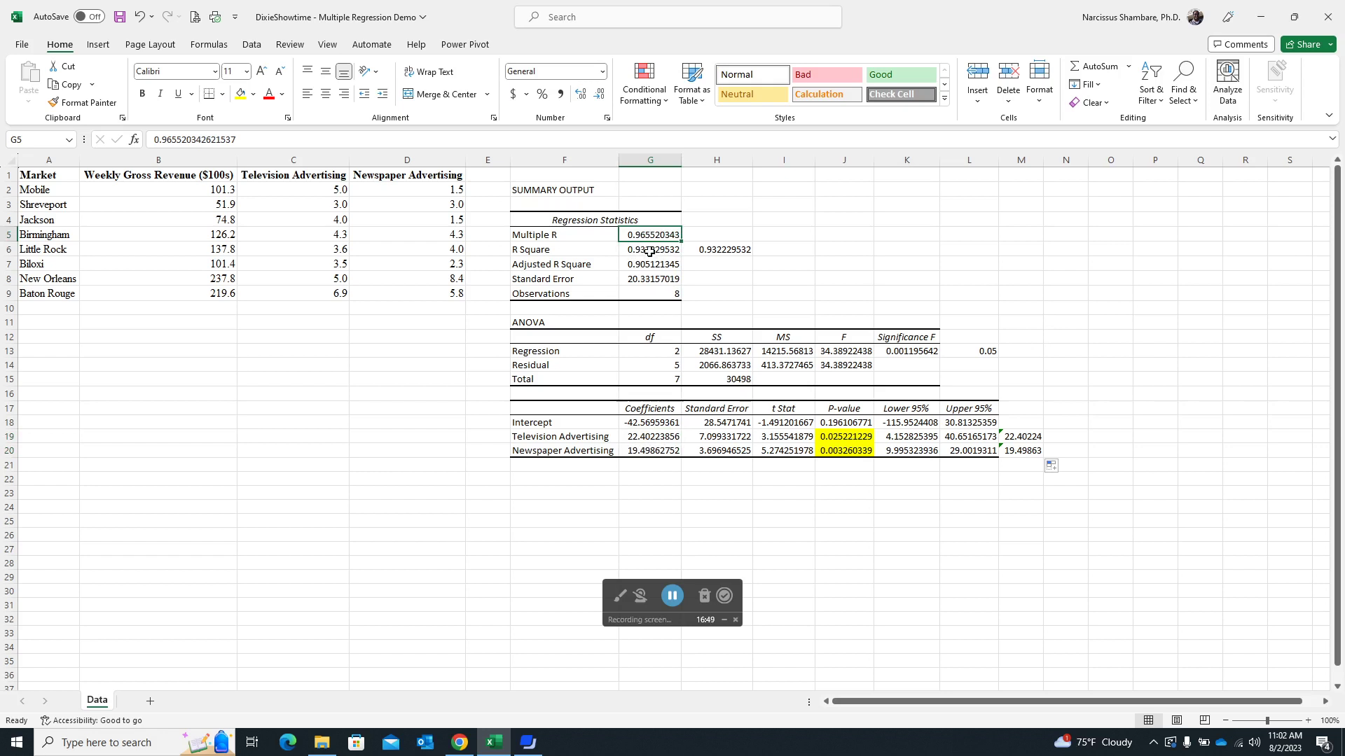
{"action": "left_click", "coordinate": [651, 251]}
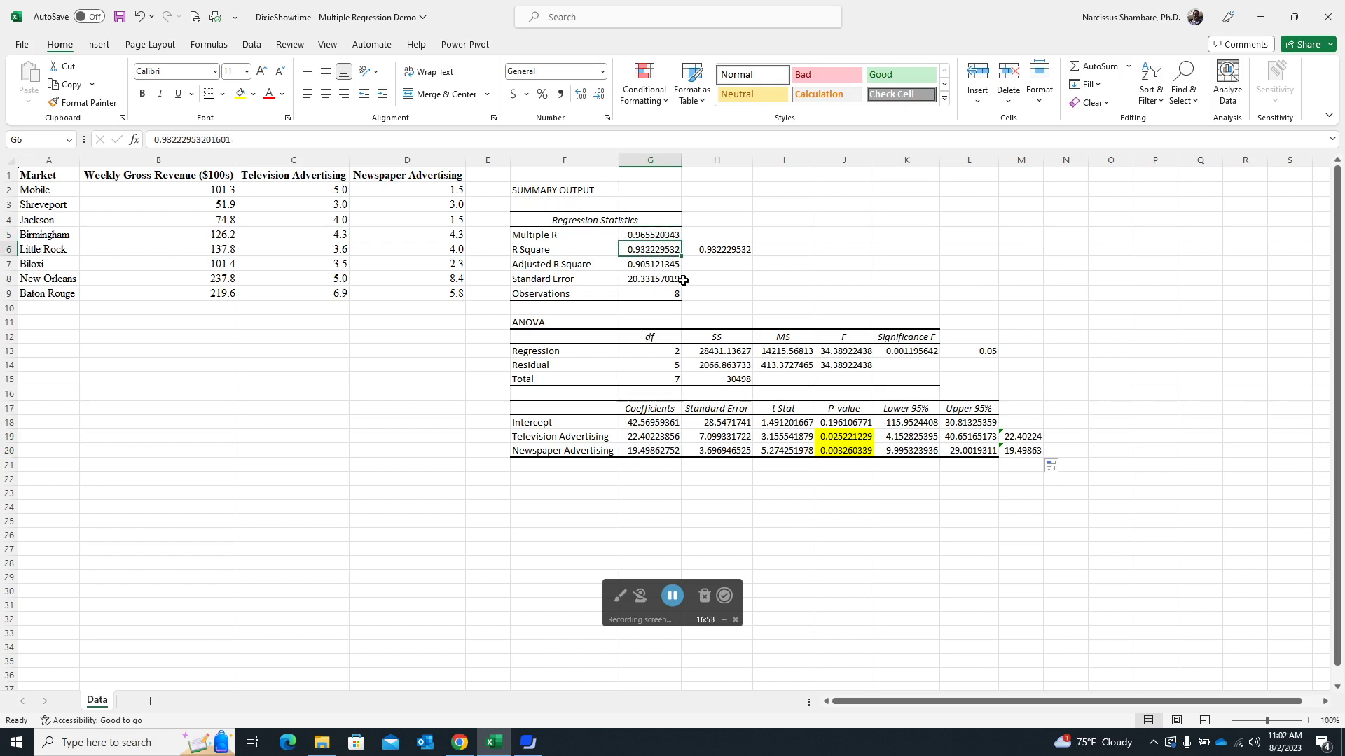
{"action": "left_click", "coordinate": [912, 353]}
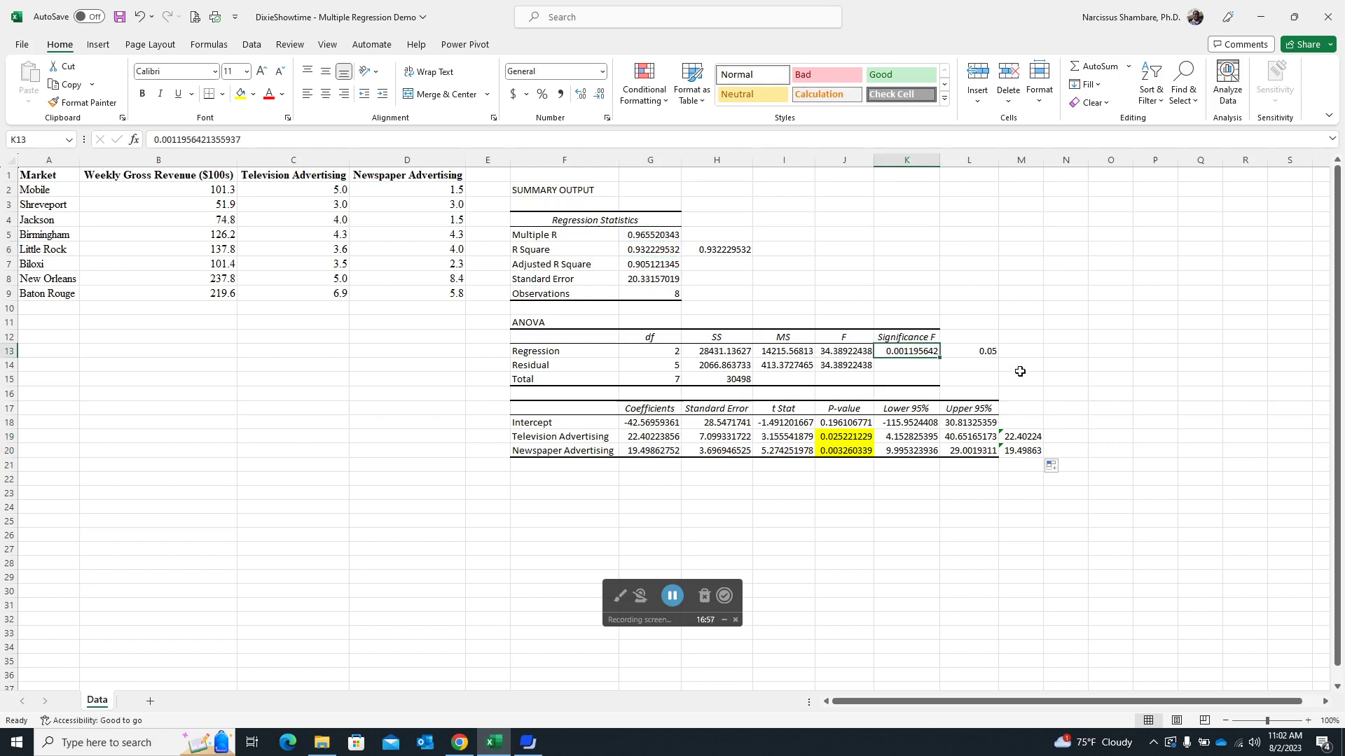
{"action": "mouse_move", "coordinate": [843, 435]}
{"action": "left_mouse_down"}
{"action": "mouse_move", "coordinate": [844, 456]}
{"action": "mouse_move", "coordinate": [843, 437]}
{"action": "left_mouse_up"}
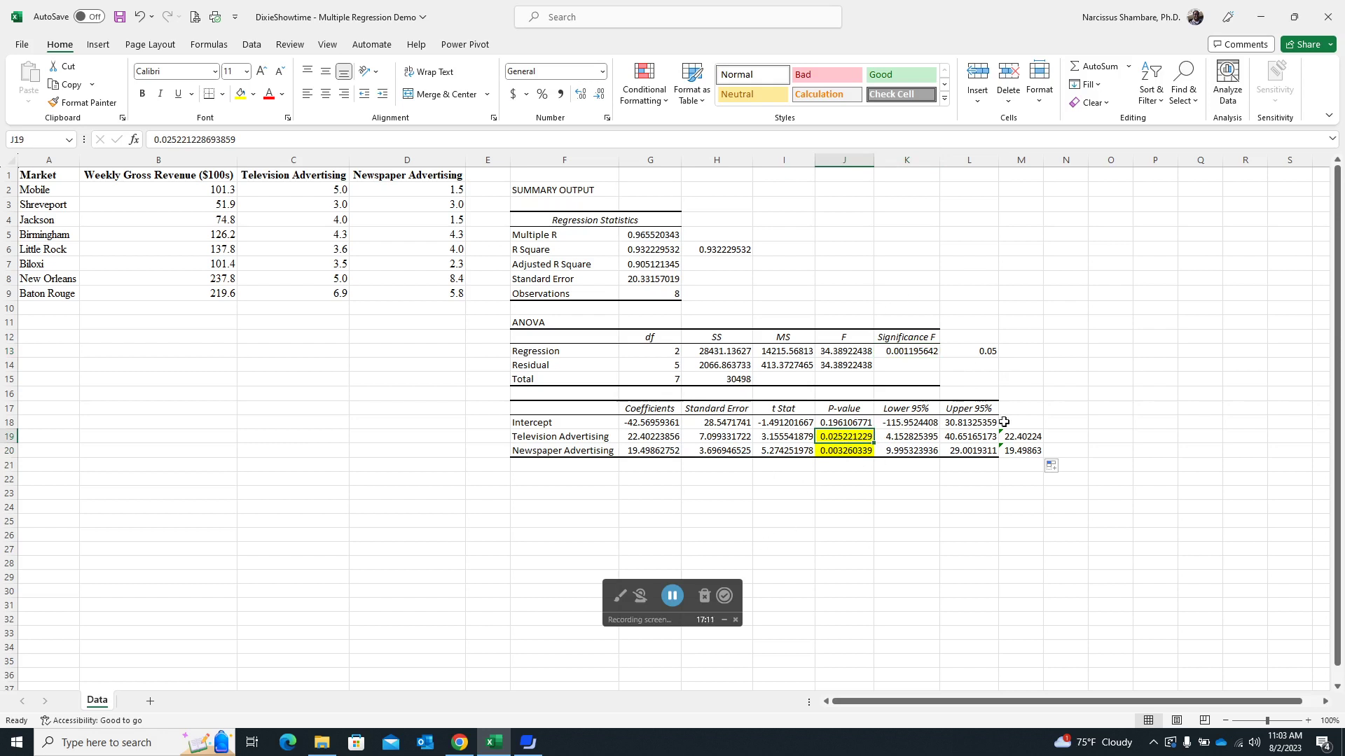
{"action": "left_click", "coordinate": [996, 351]}
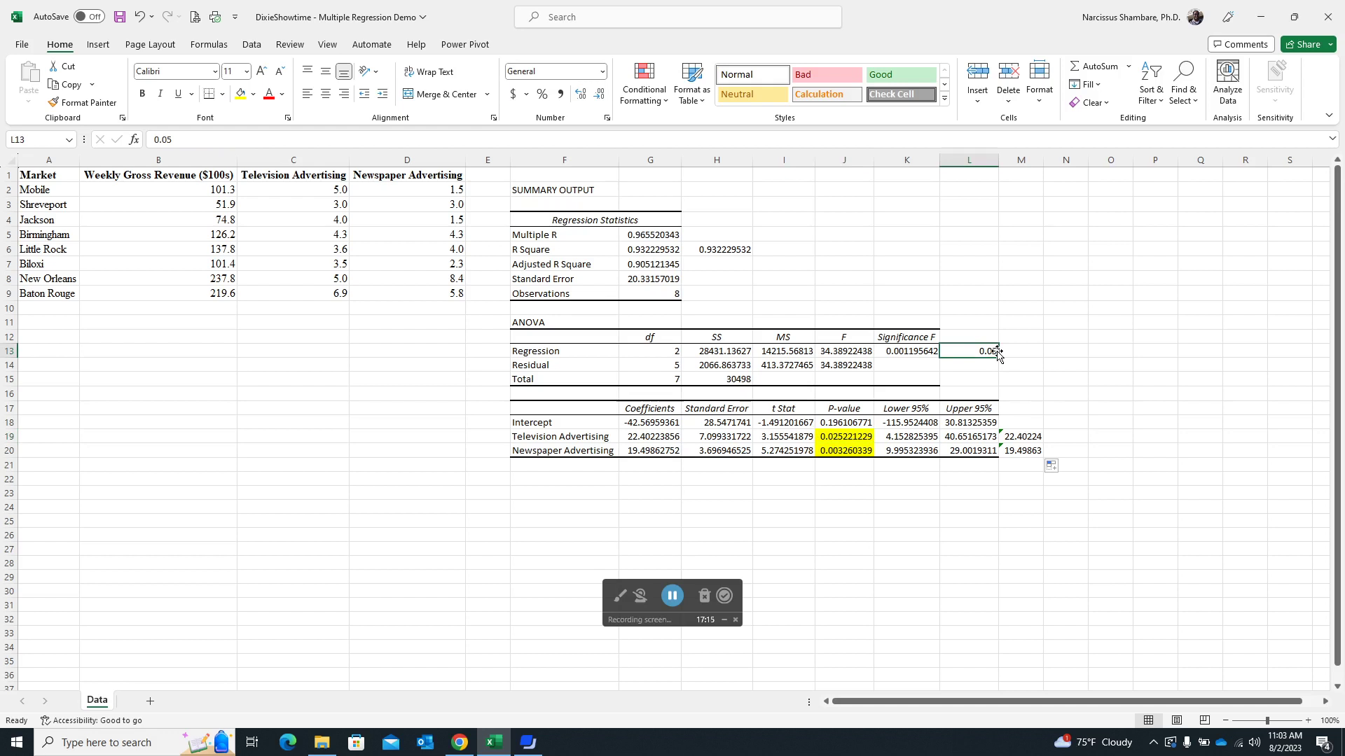